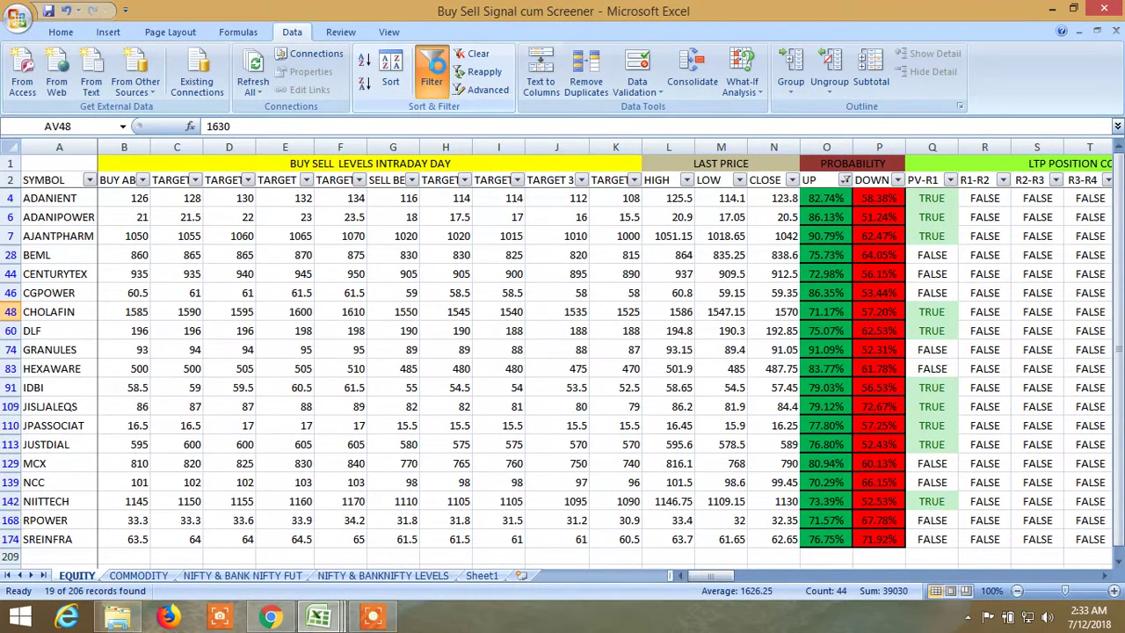
Remove the filters from the EQUITY sheet and unfreeze its panes.
{"action": "left_click", "coordinate": [431, 70]}
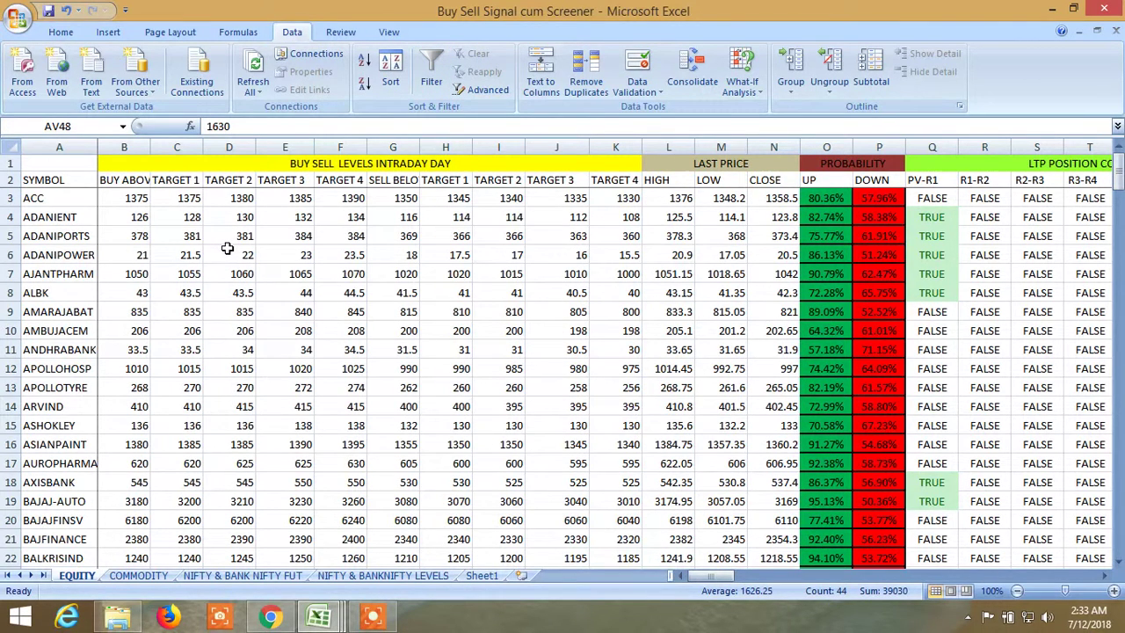
{"action": "left_click", "coordinate": [389, 33]}
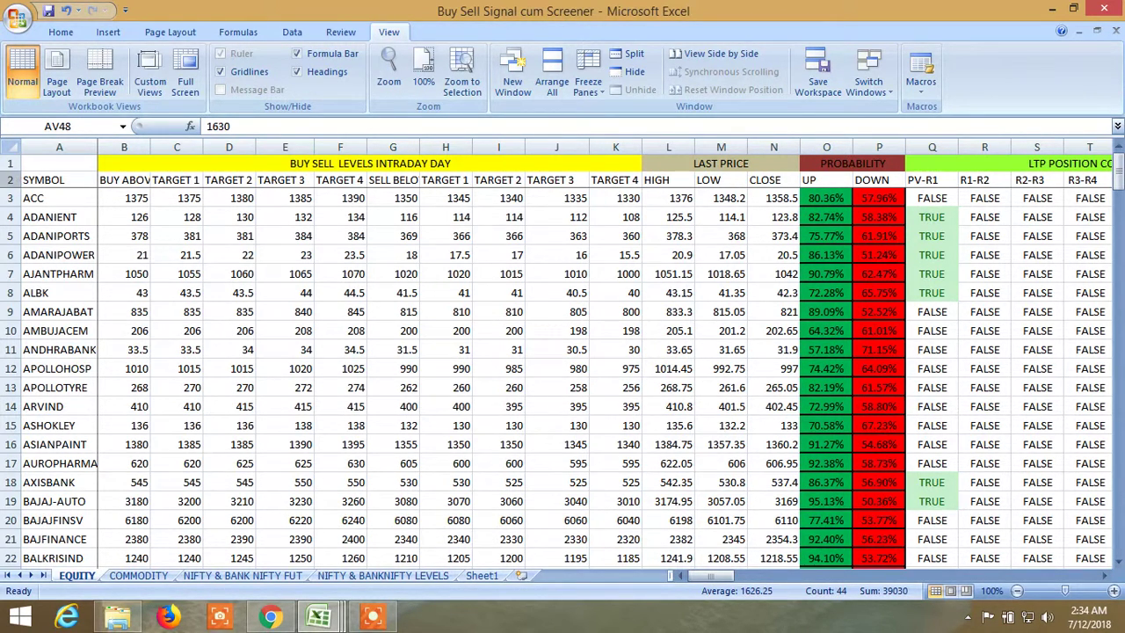
{"action": "left_click", "coordinate": [588, 88]}
{"action": "left_click", "coordinate": [650, 119]}
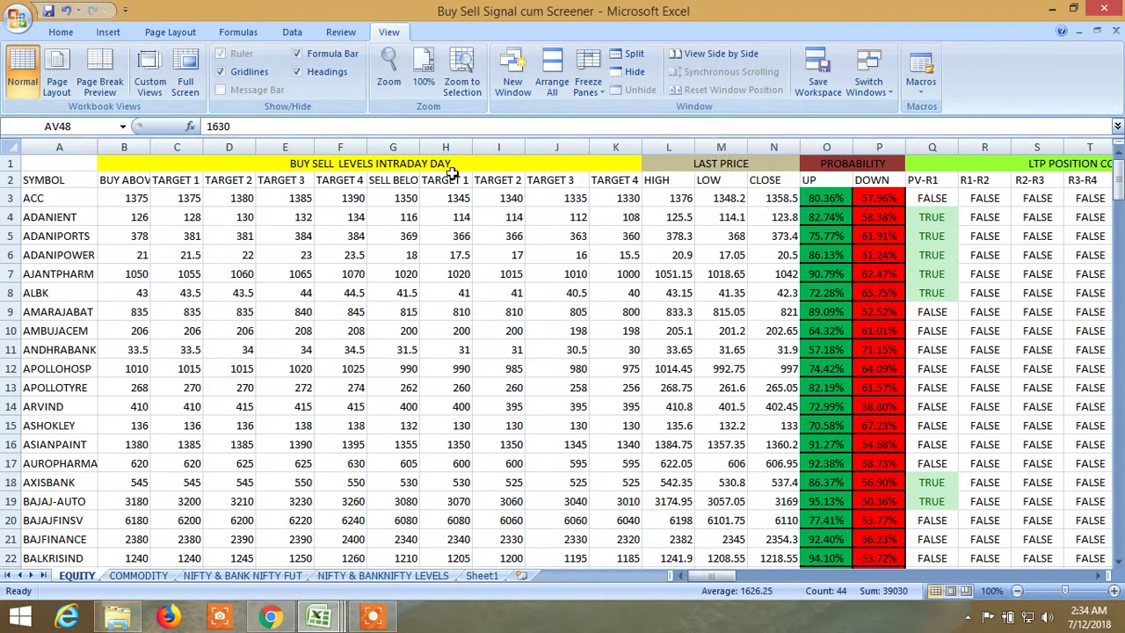
Try freezing the top row of the EQUITY sheet so the headers stay visible while scrolling.
{"action": "left_click", "coordinate": [11, 179]}
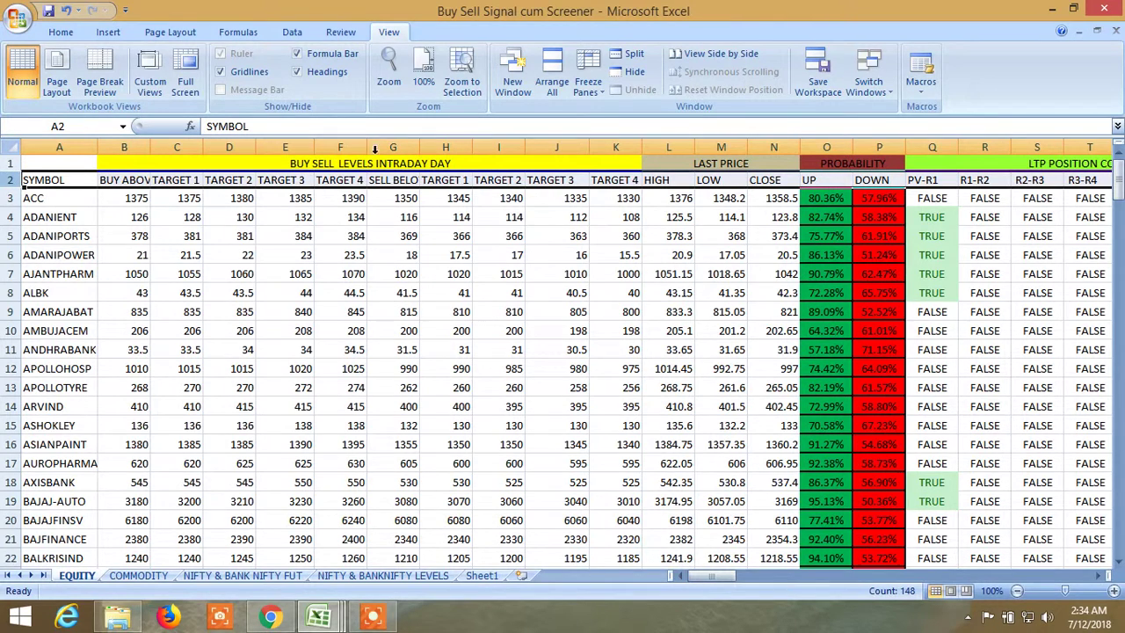
{"action": "left_click", "coordinate": [591, 88]}
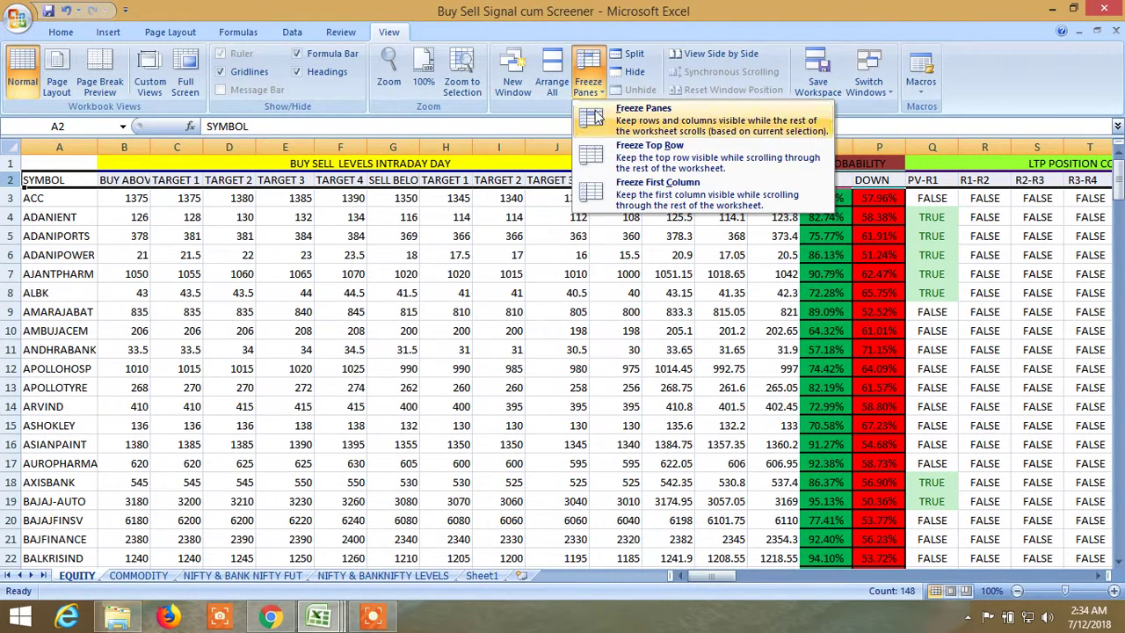
{"action": "left_click", "coordinate": [608, 154]}
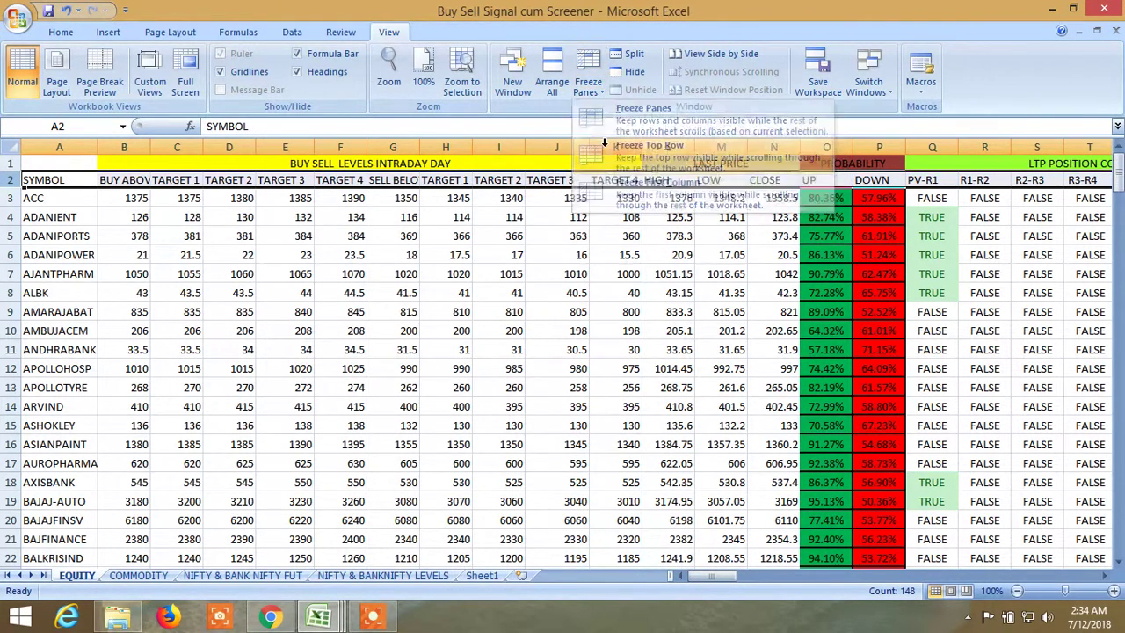
{"action": "left_click", "coordinate": [409, 256]}
{"action": "scroll", "coordinate": [406, 283], "scroll_direction": "down", "scroll_amount": 3}
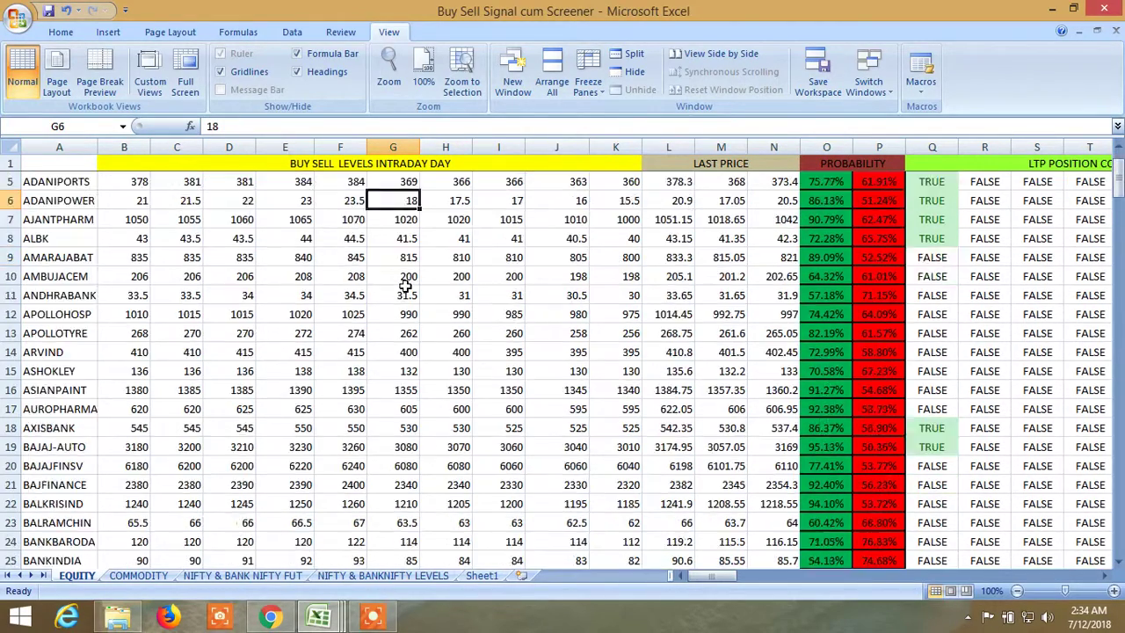
{"action": "scroll", "coordinate": [404, 287], "scroll_direction": "up", "scroll_amount": 3}
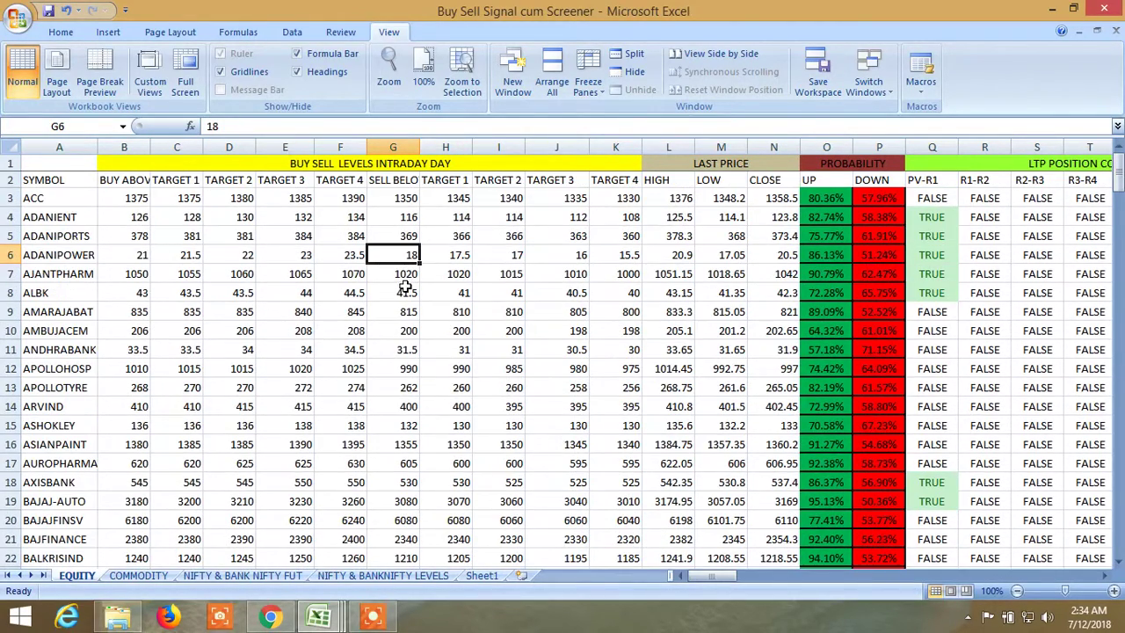
Unfreeze the top row of the EQUITY sheet and check how the sheet scrolls.
{"action": "left_click", "coordinate": [119, 197]}
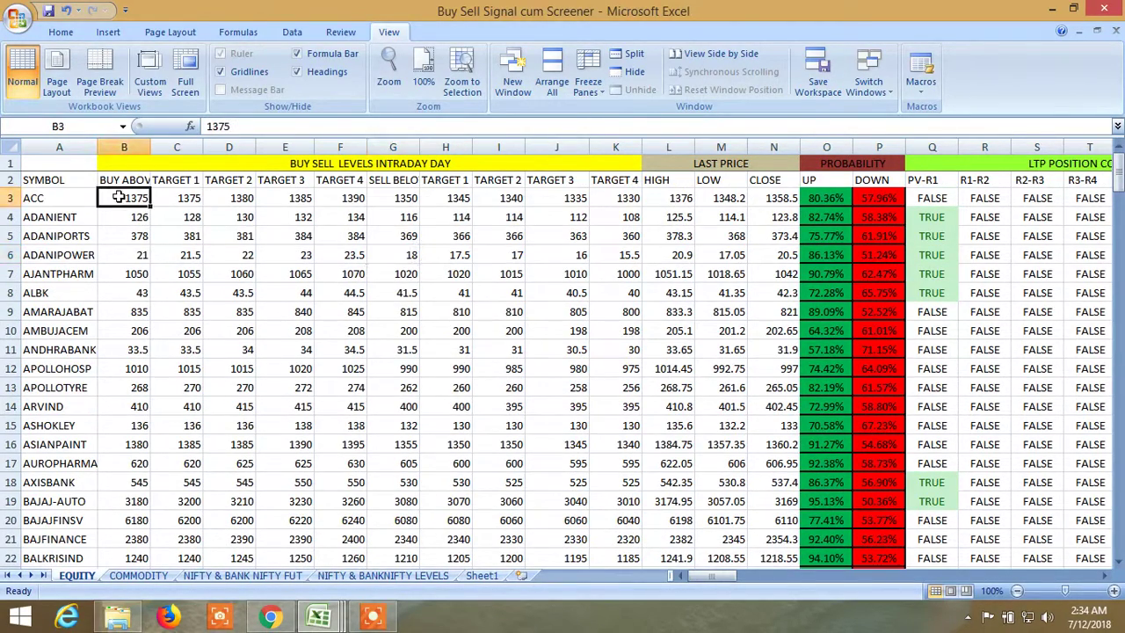
{"action": "left_click", "coordinate": [588, 81]}
{"action": "left_click", "coordinate": [615, 121]}
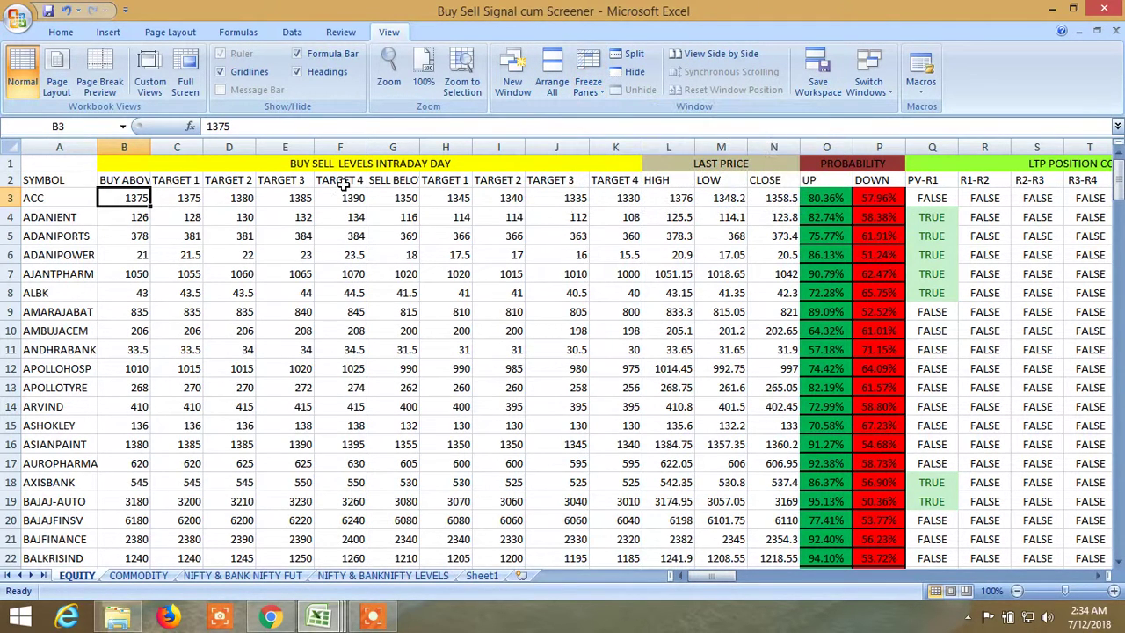
{"action": "left_click", "coordinate": [180, 204]}
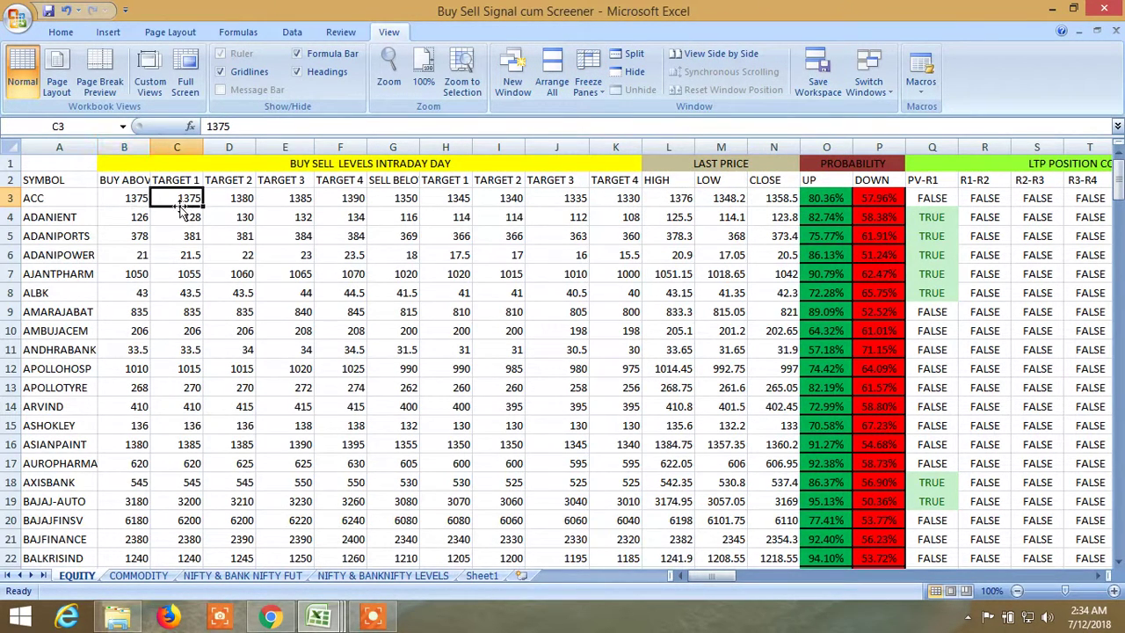
{"action": "left_click", "coordinate": [276, 217]}
{"action": "scroll", "coordinate": [281, 258], "scroll_direction": "down", "scroll_amount": 2}
{"action": "scroll", "coordinate": [255, 246], "scroll_direction": "up", "scroll_amount": 2}
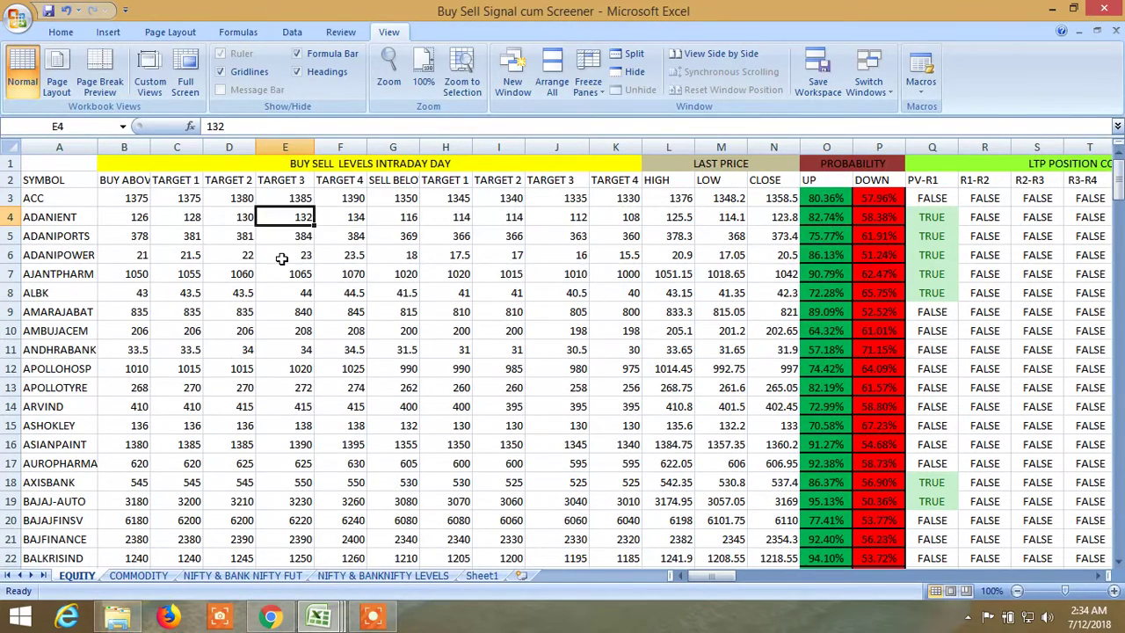
Freeze the panes at cell B3 to lock the two header rows and the SYMBOL column.
{"action": "left_click", "coordinate": [124, 200]}
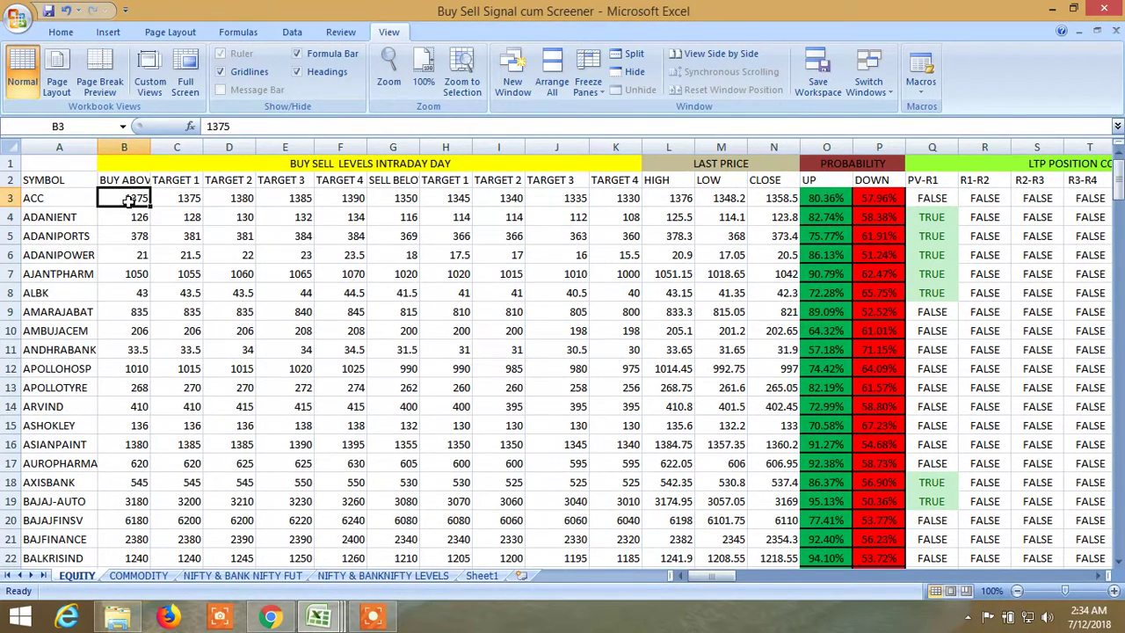
{"action": "left_click", "coordinate": [597, 96]}
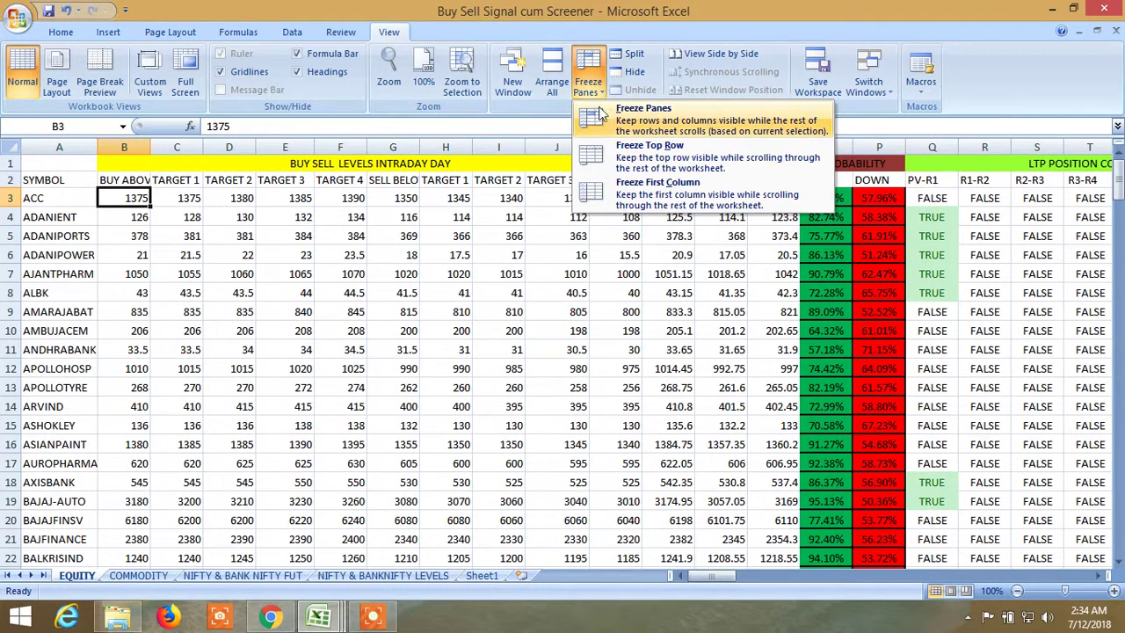
{"action": "left_click", "coordinate": [629, 130]}
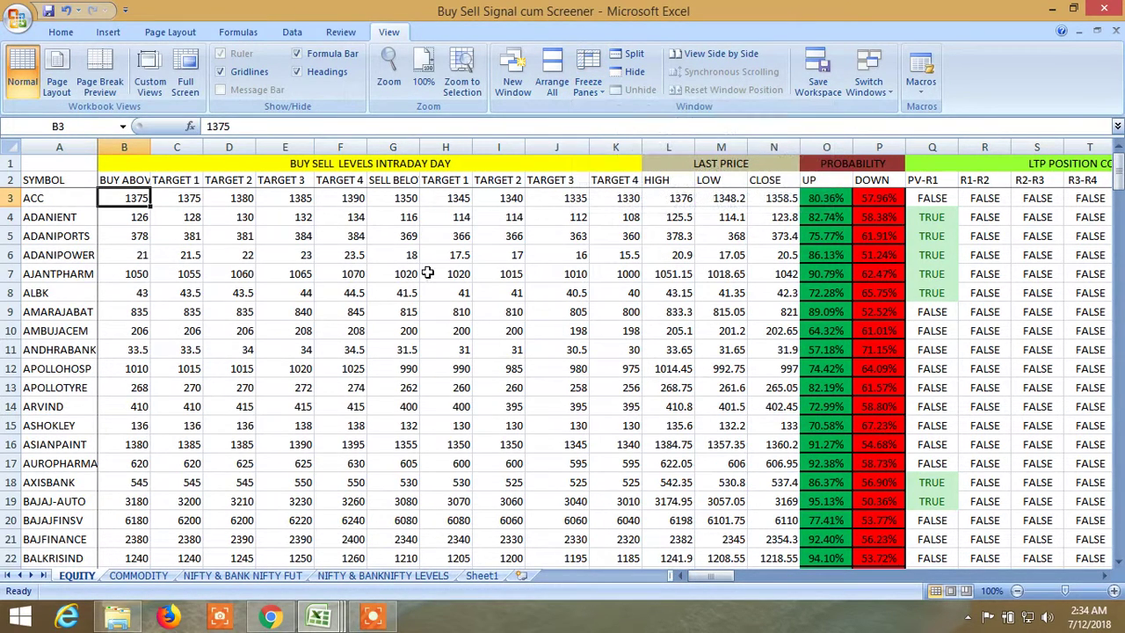
{"action": "left_click", "coordinate": [356, 332]}
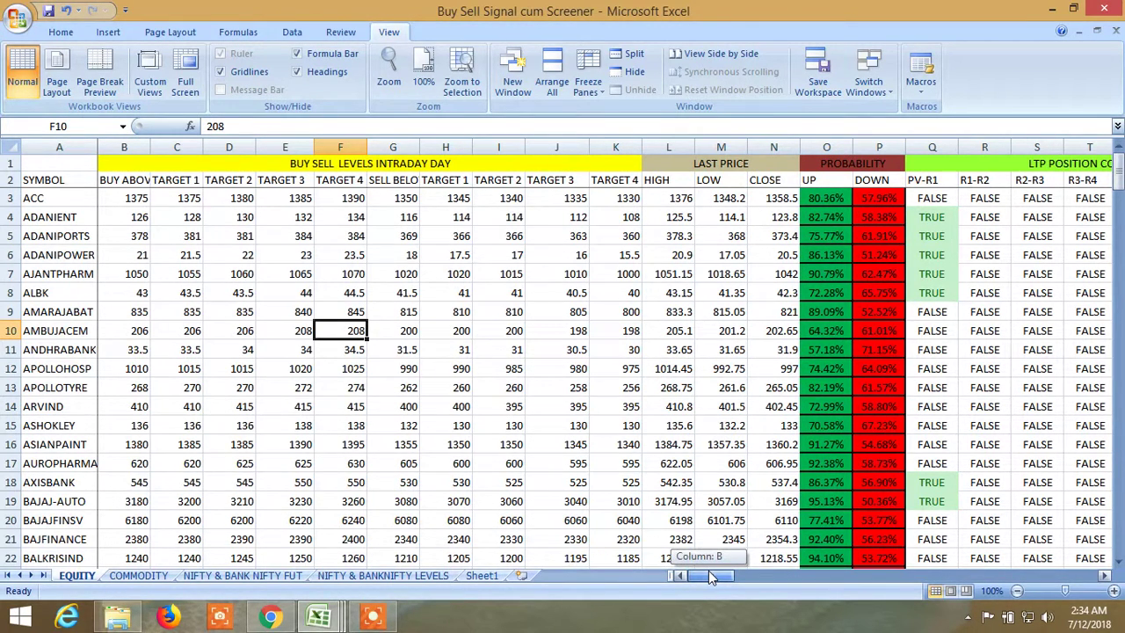
{"action": "mouse_move", "coordinate": [708, 571]}
{"action": "left_mouse_down"}
{"action": "mouse_move", "coordinate": [784, 577]}
{"action": "mouse_move", "coordinate": [708, 584]}
{"action": "left_mouse_up"}
Turn on filtering and show only rows whose VOLATILITY DAILY is greater than or equal to 2.
{"action": "left_click", "coordinate": [301, 34]}
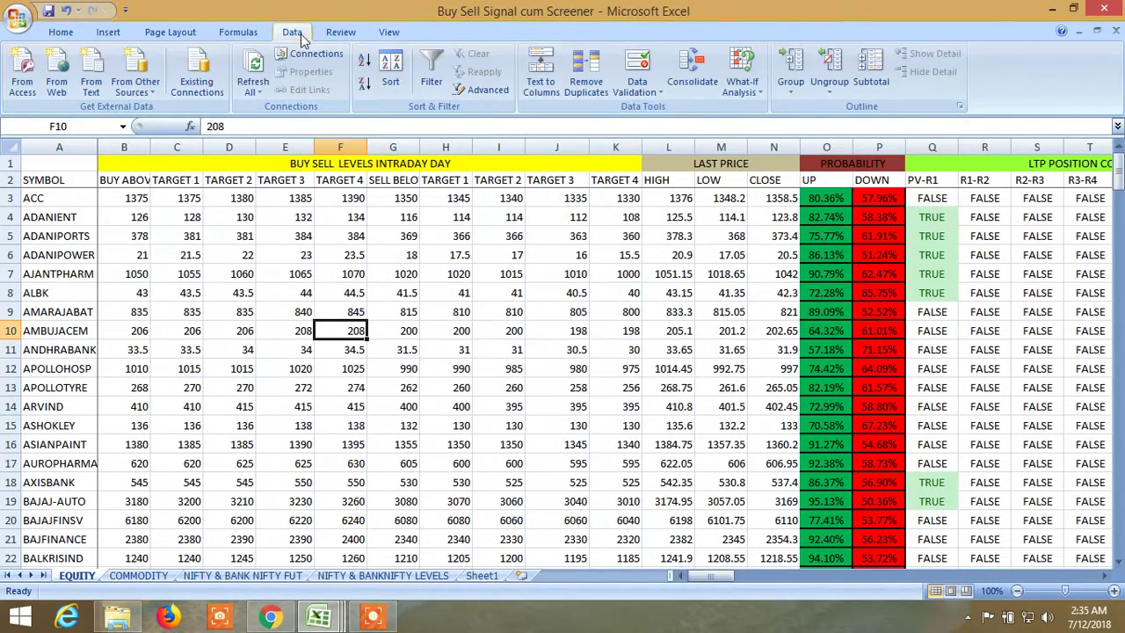
{"action": "left_click", "coordinate": [430, 75]}
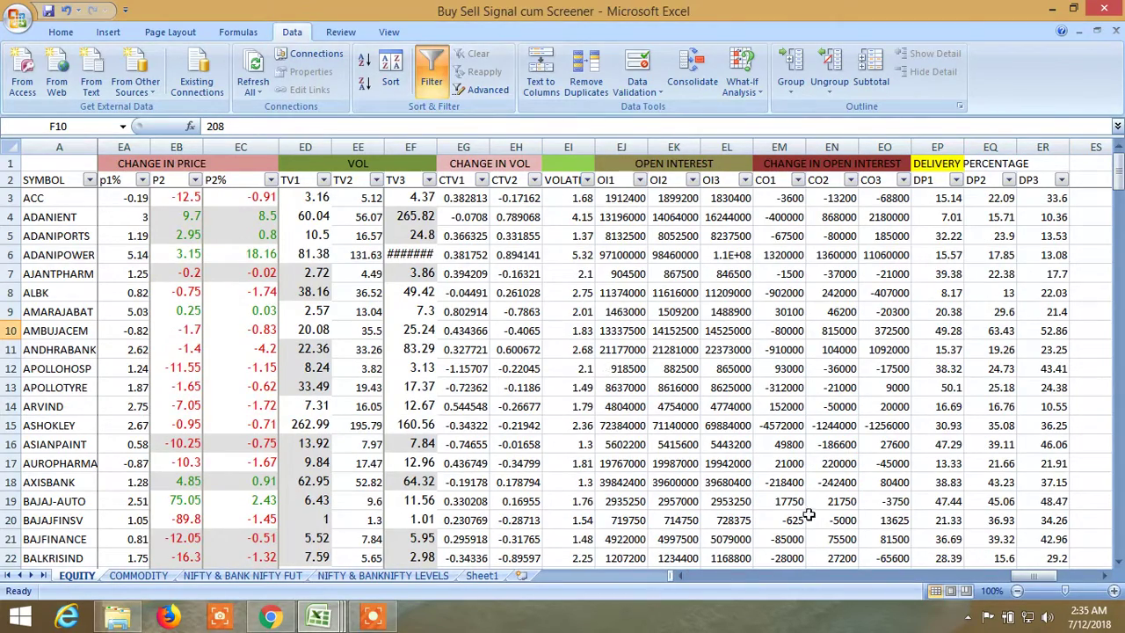
{"action": "mouse_move", "coordinate": [1033, 582]}
{"action": "left_mouse_down"}
{"action": "mouse_move", "coordinate": [993, 583]}
{"action": "mouse_move", "coordinate": [1033, 578]}
{"action": "left_mouse_up"}
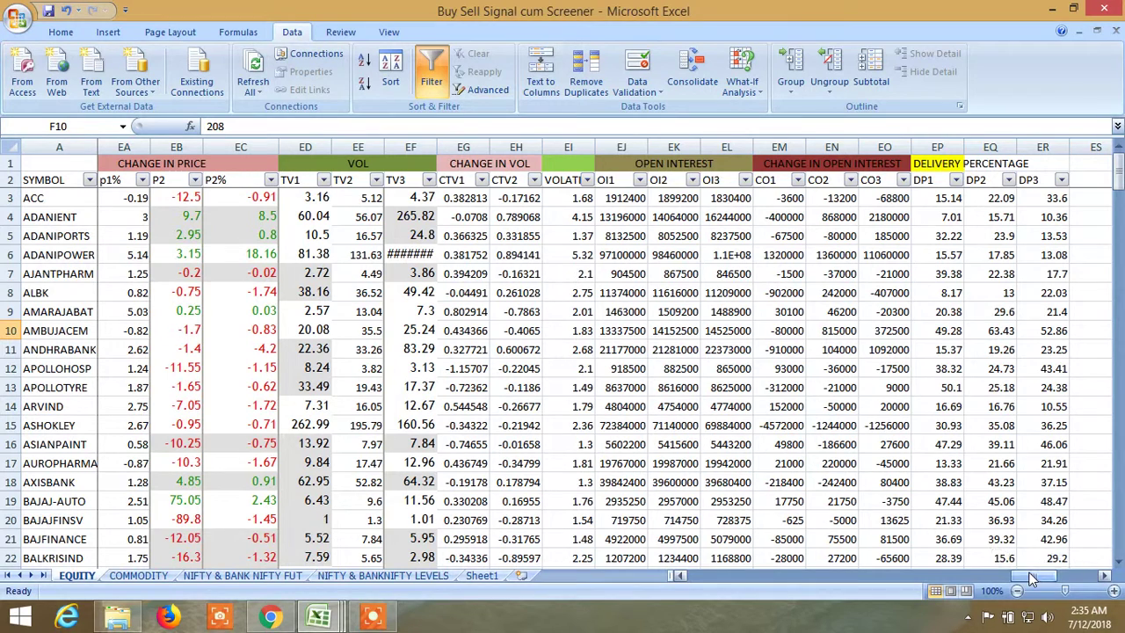
{"action": "left_click", "coordinate": [586, 180]}
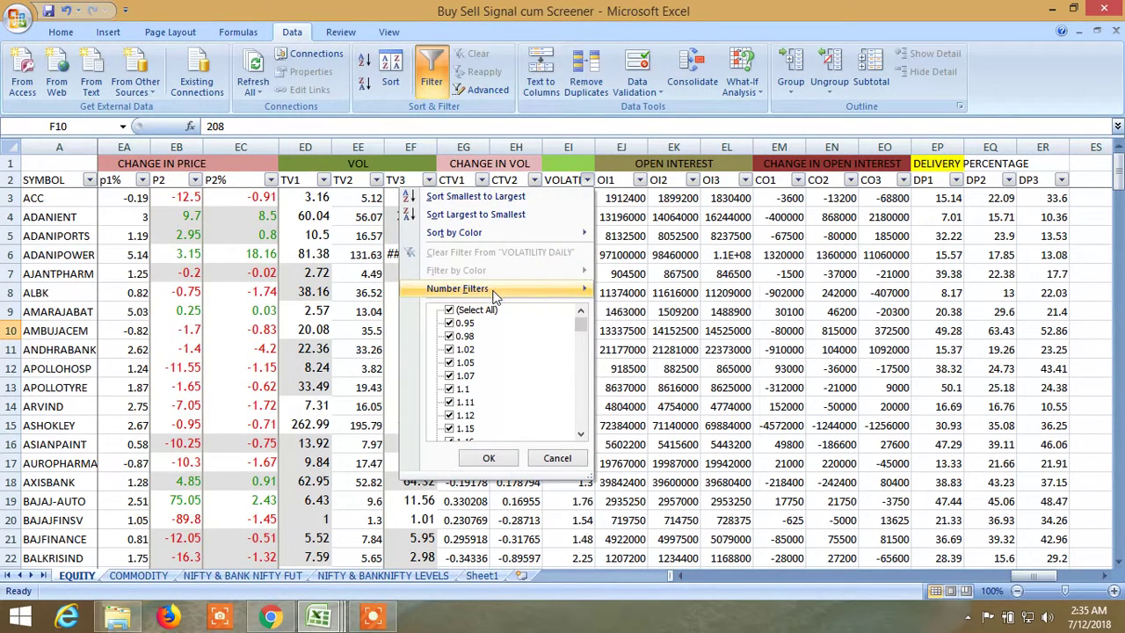
{"action": "mouse_move", "coordinate": [494, 296]}
{"action": "left_click", "coordinate": [653, 348]}
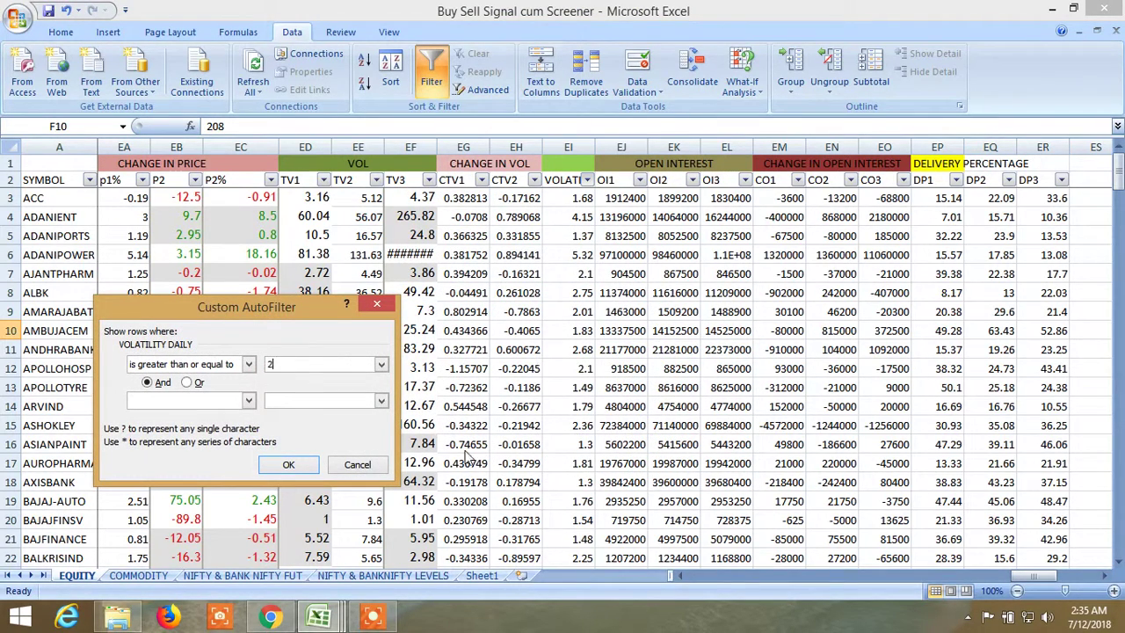
{"action": "left_click", "coordinate": [298, 464]}
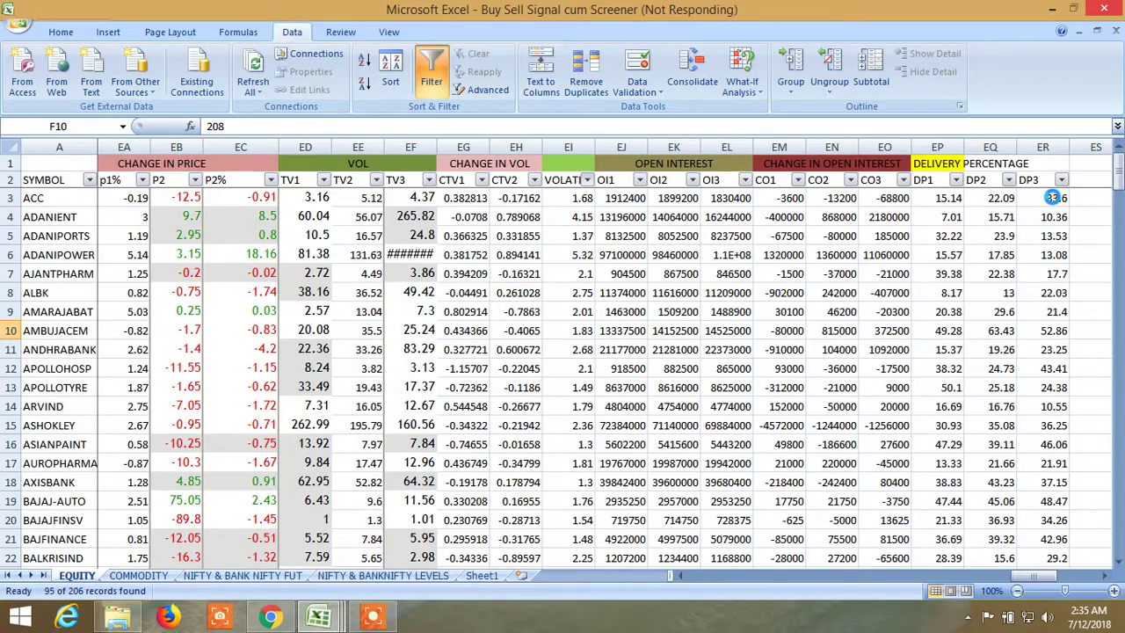
Filter the DP3 delivery percentage column to values less than or equal to 20.
{"action": "left_click", "coordinate": [1060, 179]}
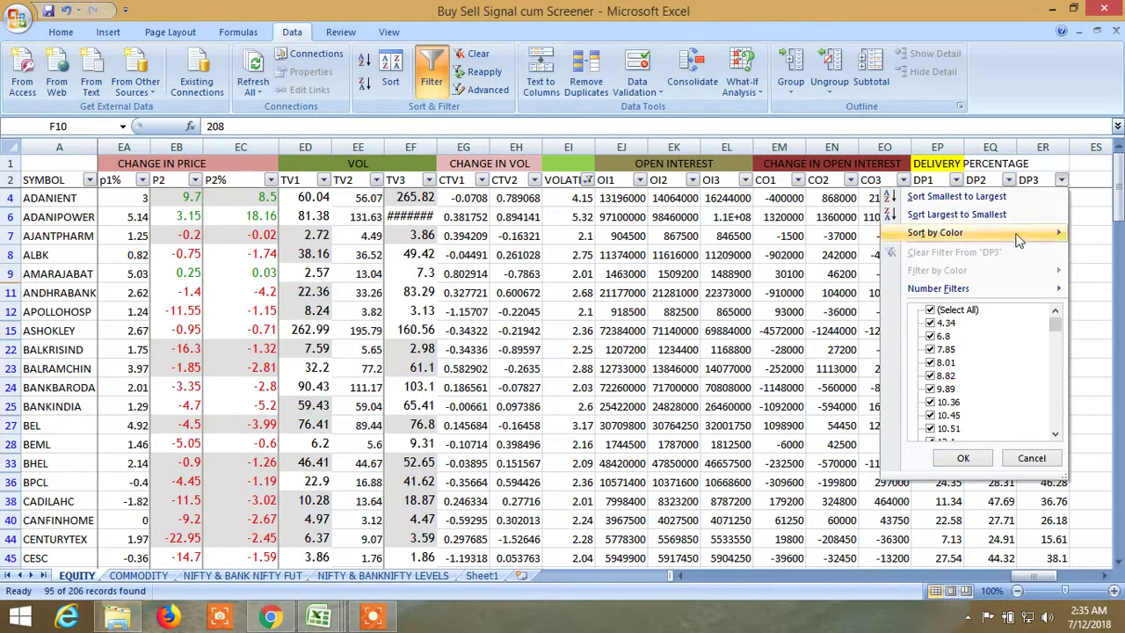
{"action": "mouse_move", "coordinate": [972, 293]}
{"action": "left_click", "coordinate": [815, 384]}
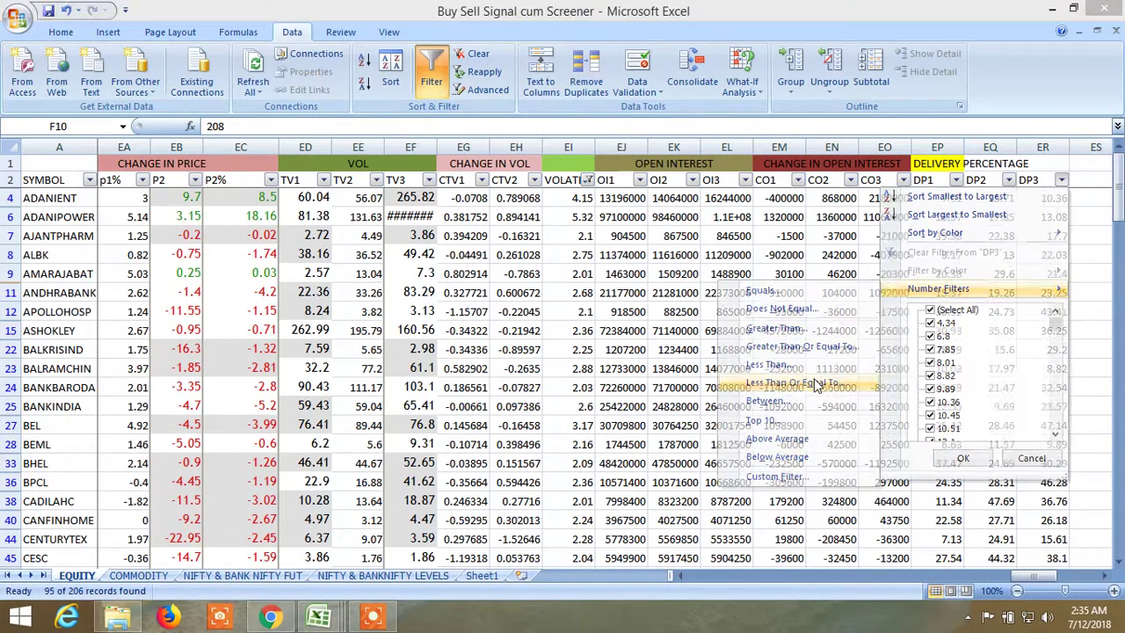
{"action": "type", "text": "20"}
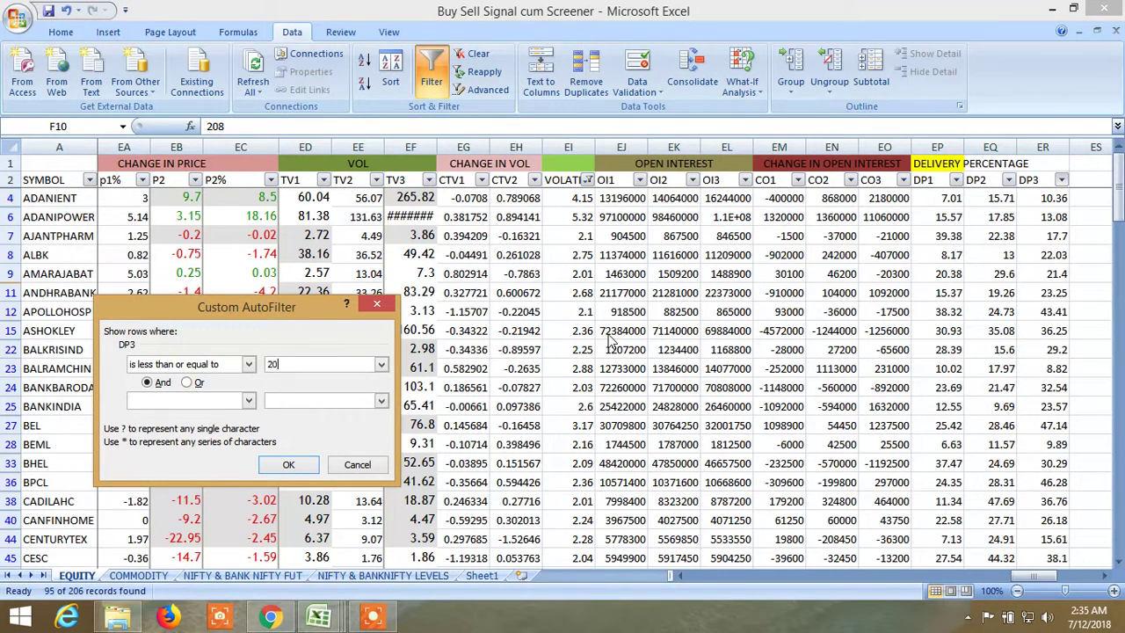
{"action": "left_click", "coordinate": [278, 464]}
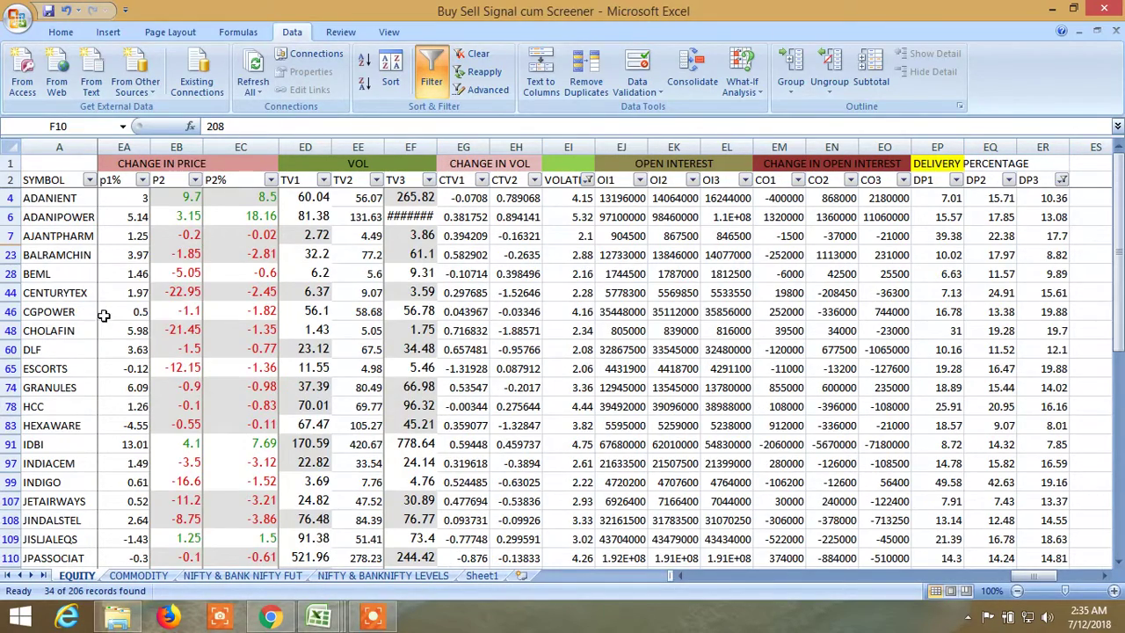
Filter the UP probability column to values greater than or equal to 70%.
{"action": "scroll", "coordinate": [104, 314], "scroll_direction": "down", "scroll_amount": 2}
{"action": "scroll", "coordinate": [105, 313], "scroll_direction": "down", "scroll_amount": 5}
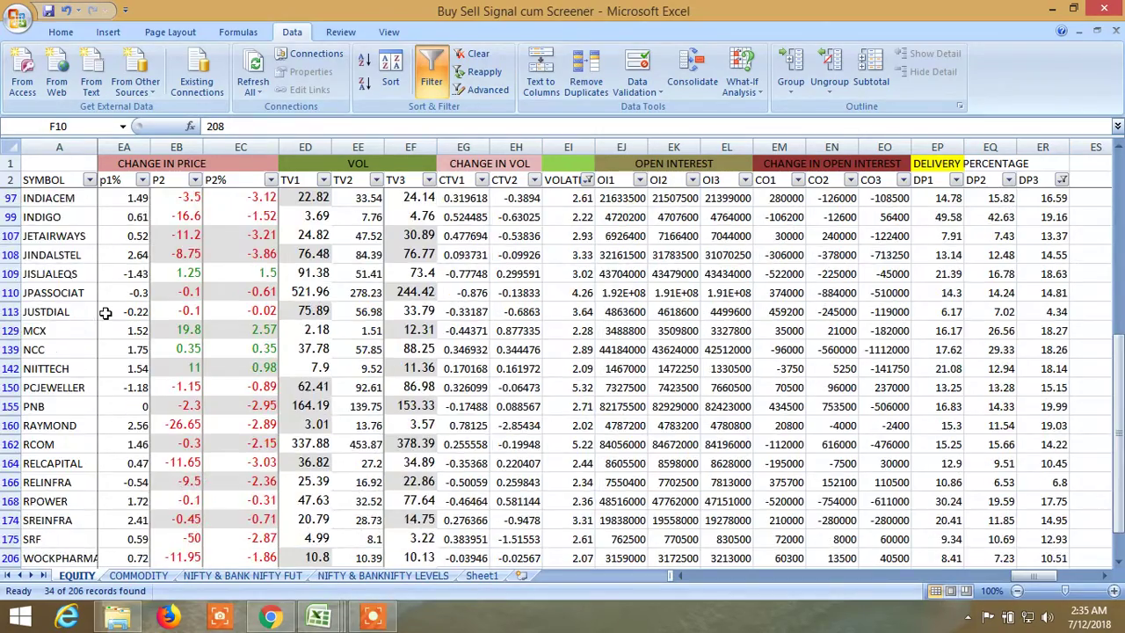
{"action": "scroll", "coordinate": [105, 312], "scroll_direction": "up", "scroll_amount": 3}
{"action": "scroll", "coordinate": [105, 313], "scroll_direction": "up", "scroll_amount": 5}
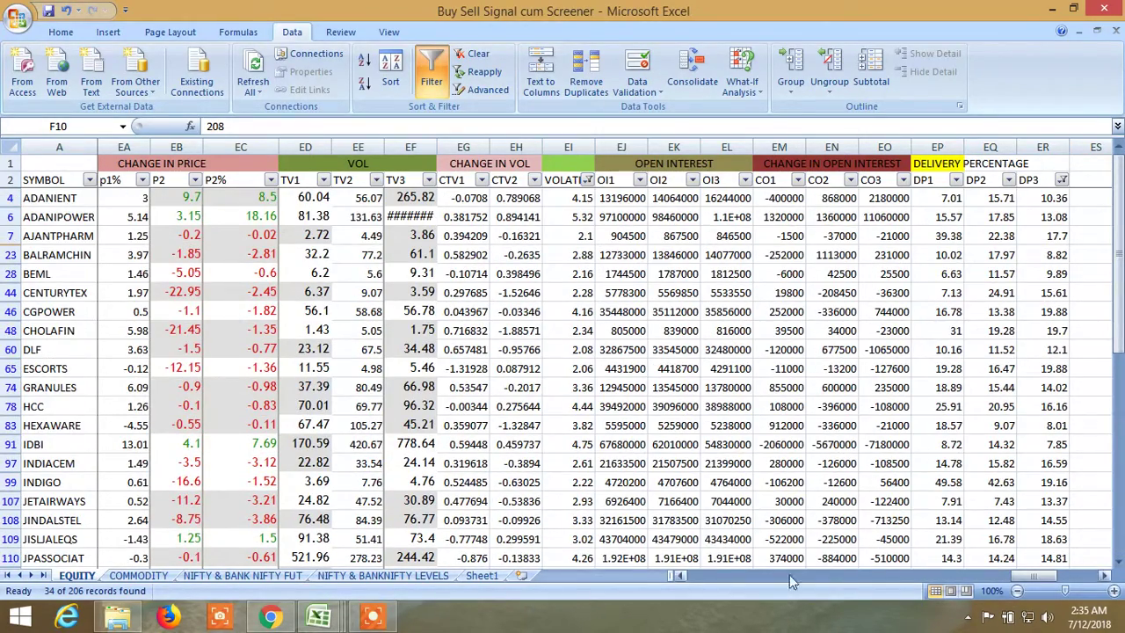
{"action": "left_click_drag", "start_coordinate": [1019, 575], "coordinate": [706, 571]}
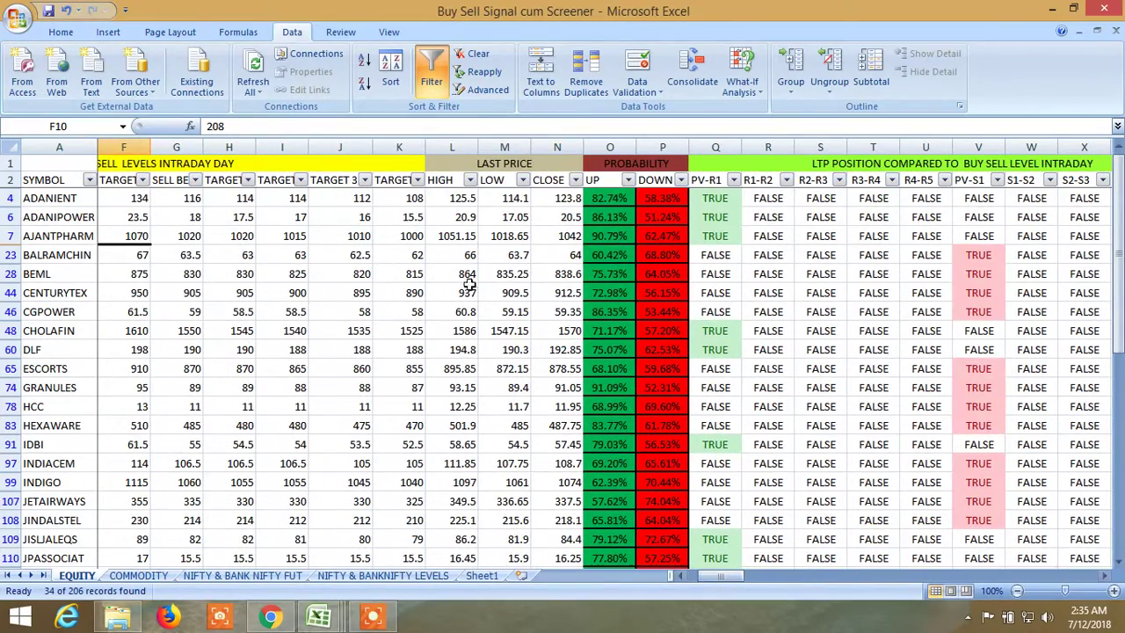
{"action": "left_click", "coordinate": [628, 179]}
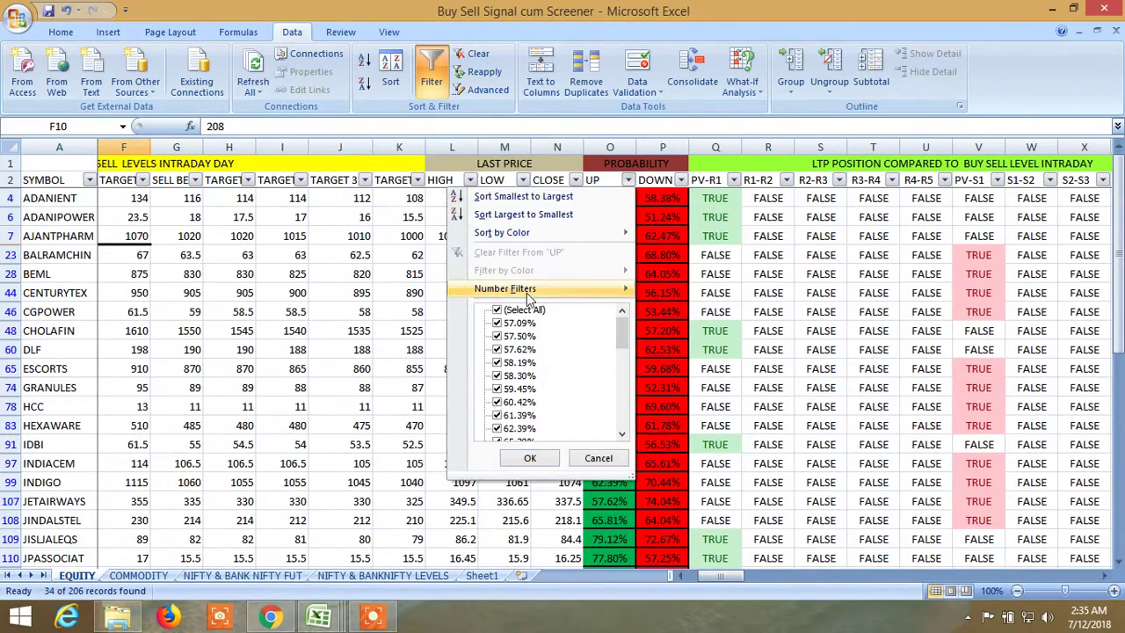
{"action": "mouse_move", "coordinate": [527, 291]}
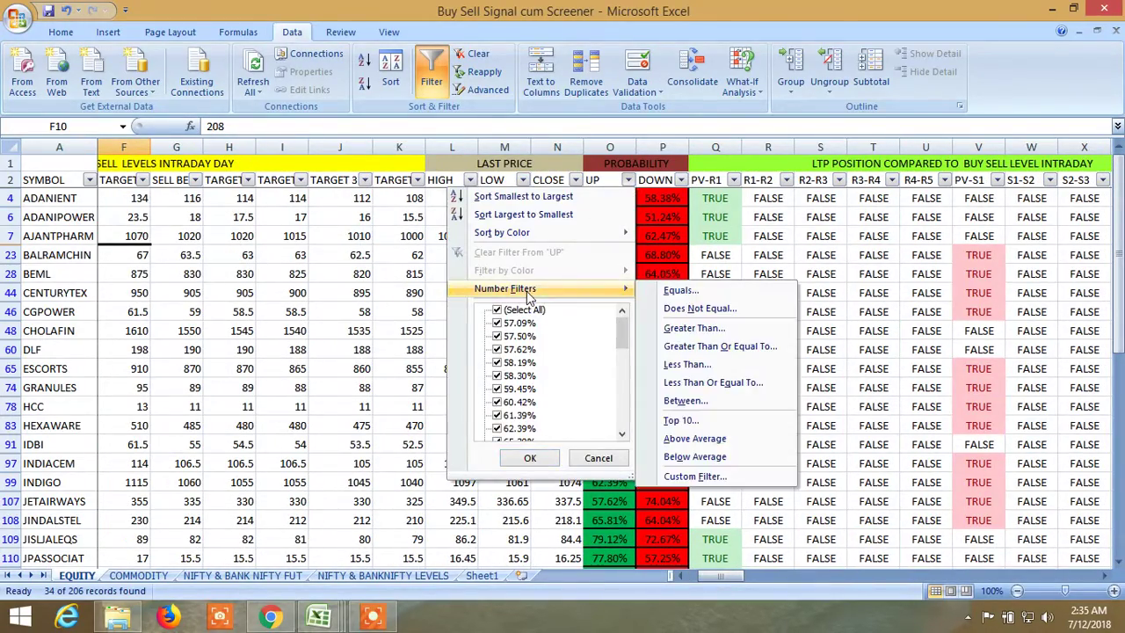
{"action": "left_click", "coordinate": [707, 345]}
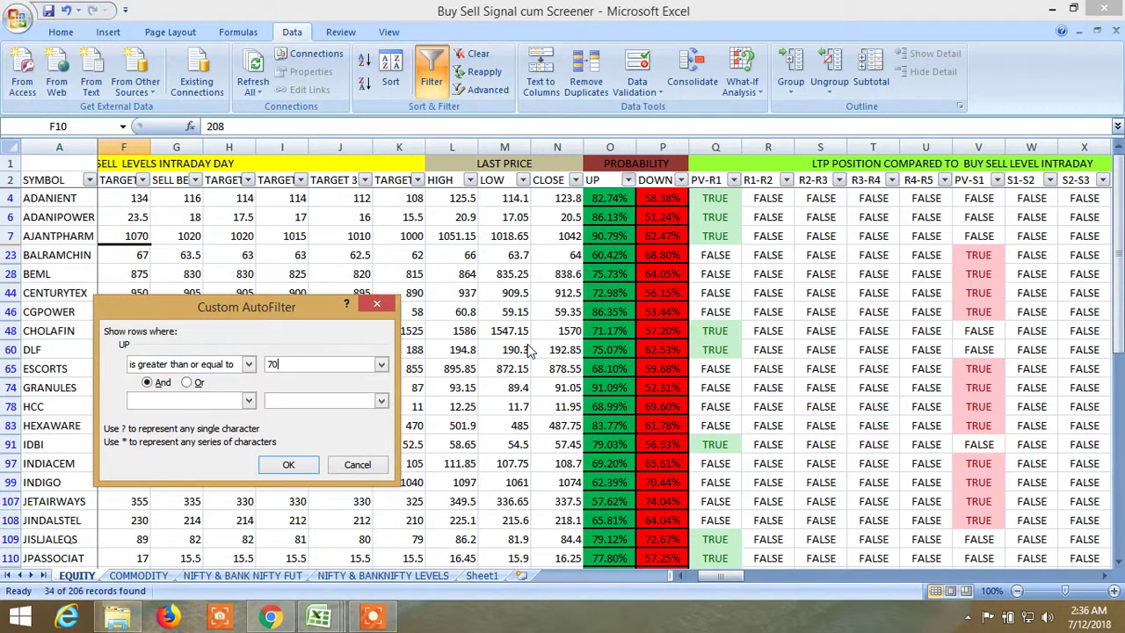
{"action": "type", "text": "705"}
{"action": "left_click", "coordinate": [290, 466]}
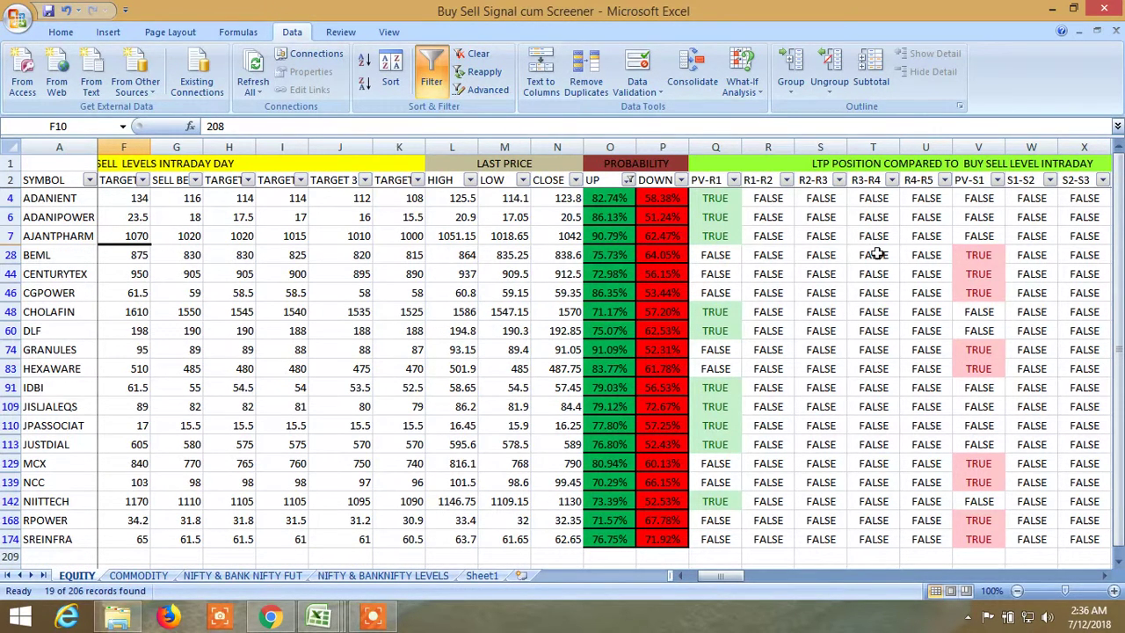
Examine the LTP position columns against the intraday, swing, positional and short-term buy/sell levels for the filtered stocks.
{"action": "left_click_drag", "start_coordinate": [721, 572], "coordinate": [733, 572]}
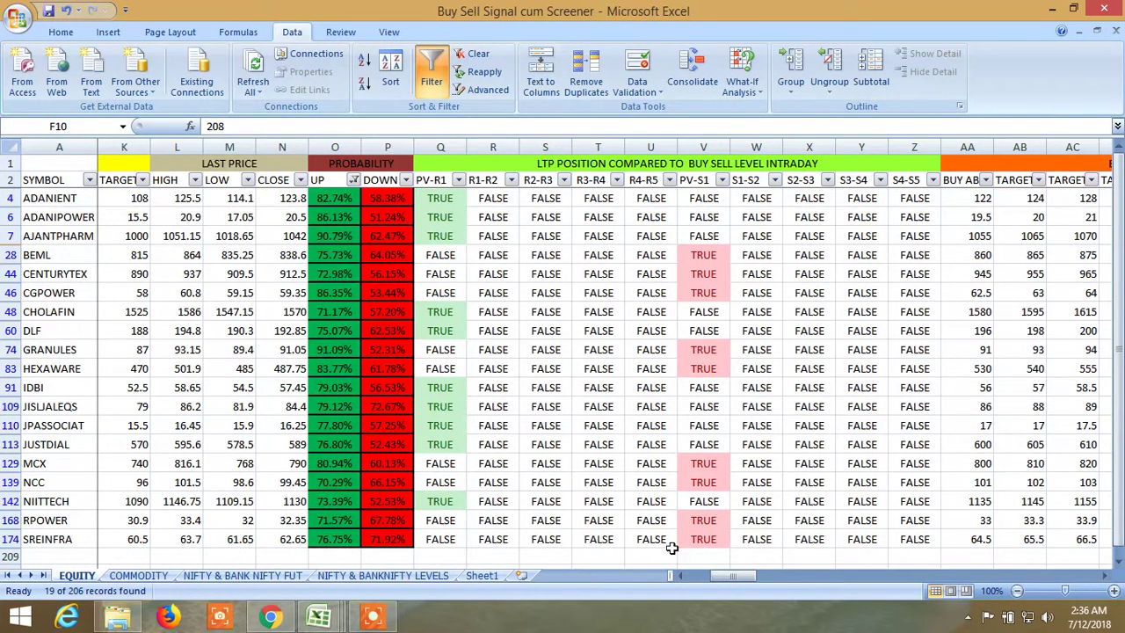
{"action": "left_click_drag", "start_coordinate": [725, 578], "coordinate": [734, 582]}
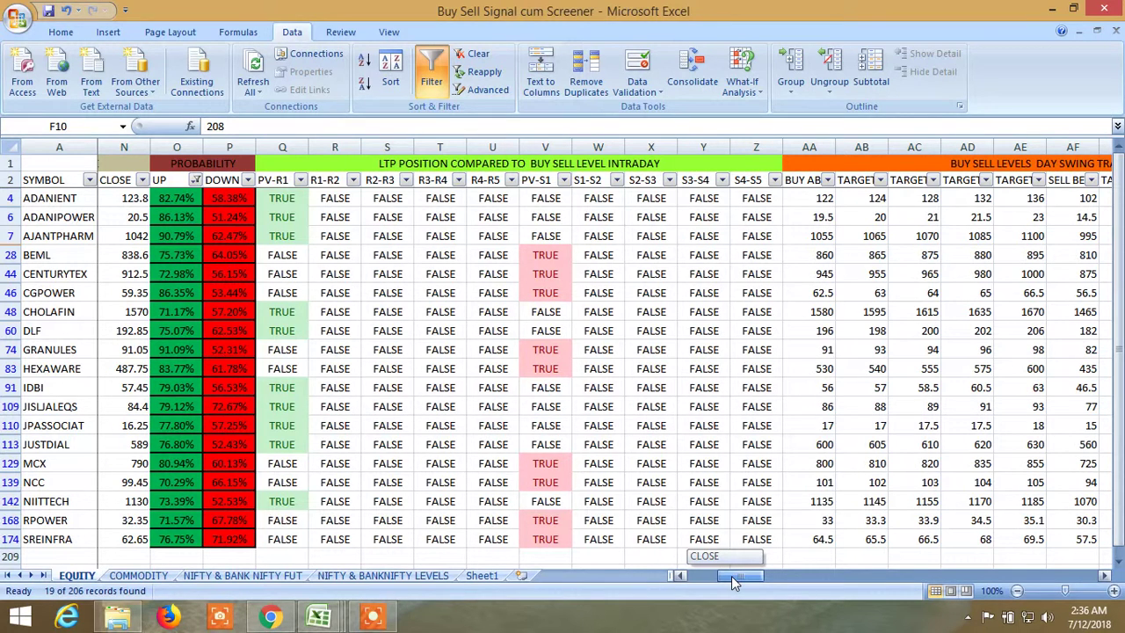
{"action": "left_click_drag", "start_coordinate": [731, 574], "coordinate": [773, 567]}
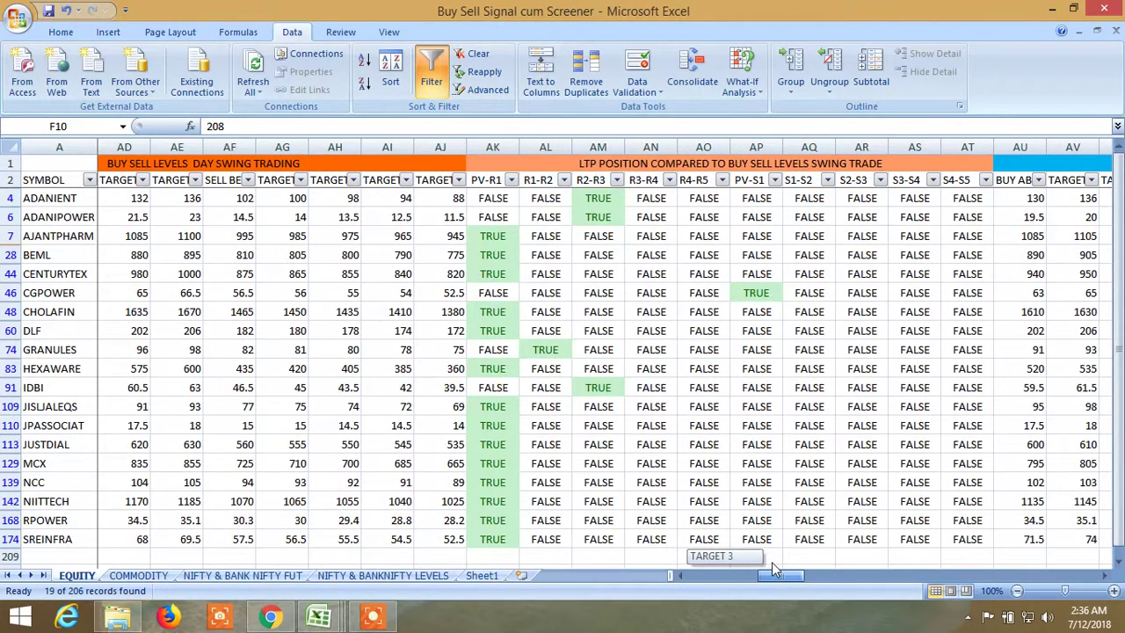
{"action": "left_click_drag", "start_coordinate": [773, 567], "coordinate": [825, 575]}
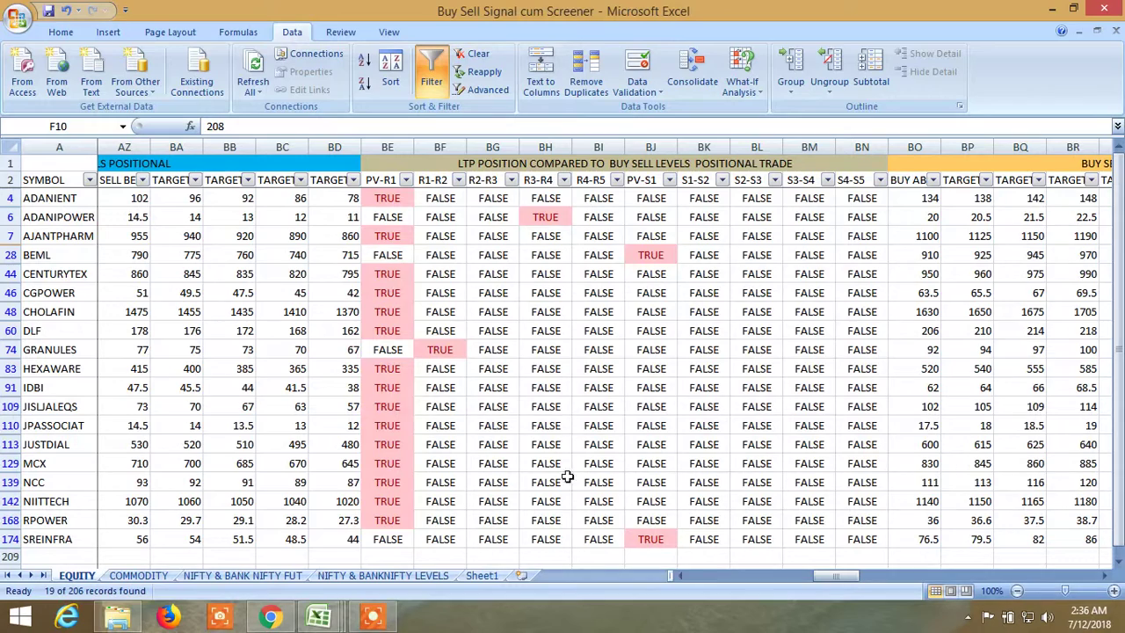
{"action": "left_click_drag", "start_coordinate": [839, 576], "coordinate": [882, 559]}
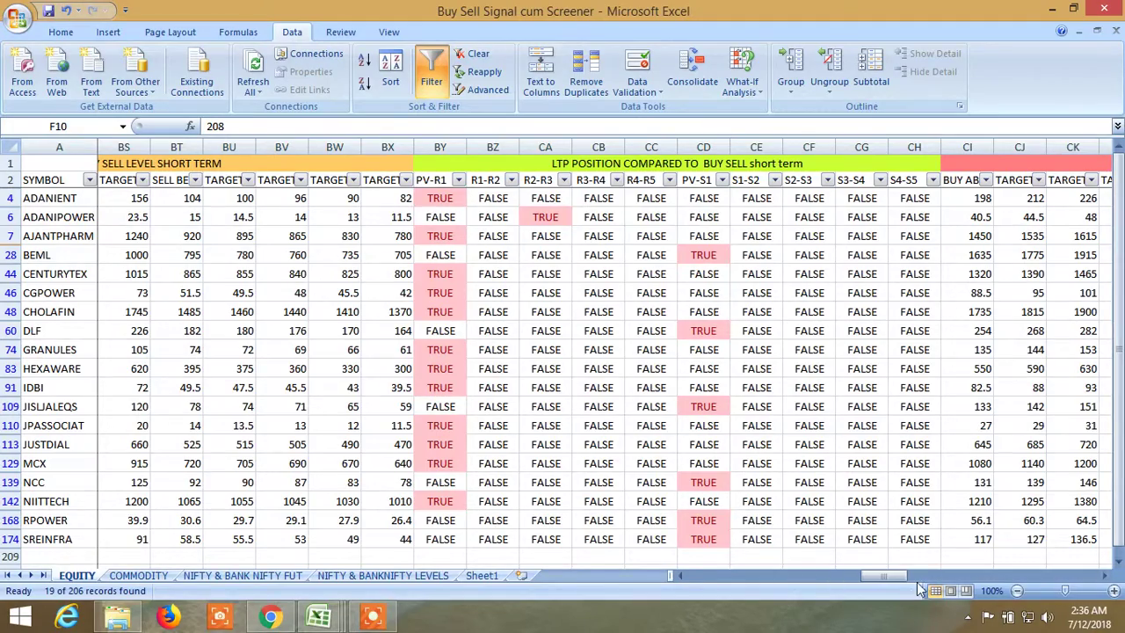
{"action": "left_click_drag", "start_coordinate": [890, 576], "coordinate": [749, 563]}
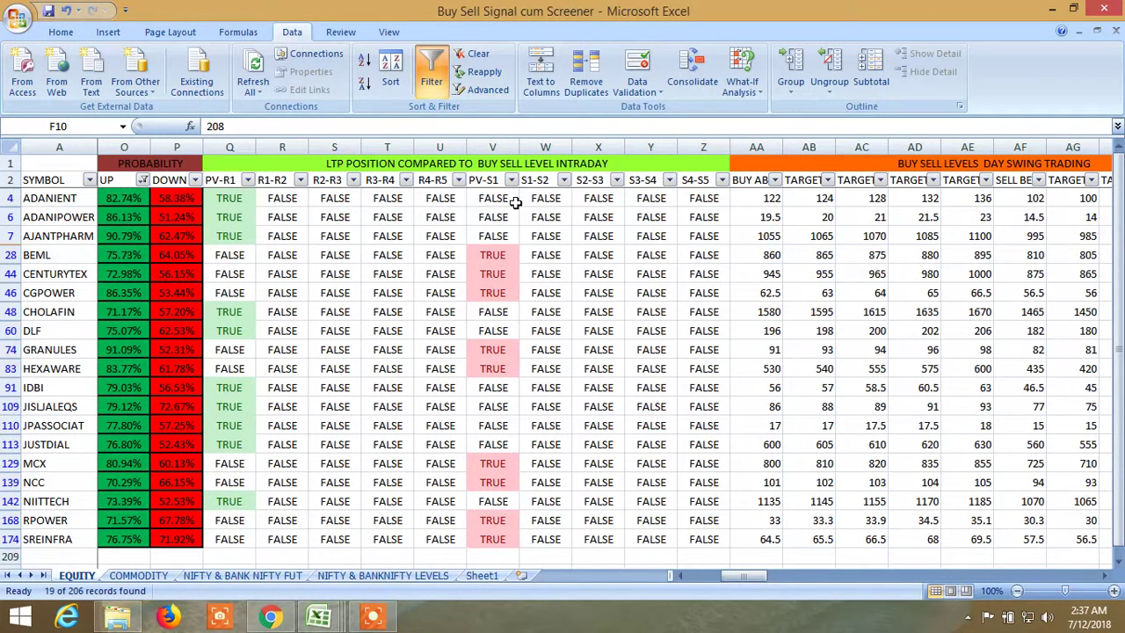
{"action": "left_click_drag", "start_coordinate": [734, 572], "coordinate": [736, 571]}
Filter the NEW 1W HIGH column under NEW HIGH LOWS to exclude FALSE, leaving only rows with the value 0.
{"action": "left_click_drag", "start_coordinate": [753, 571], "coordinate": [966, 559]}
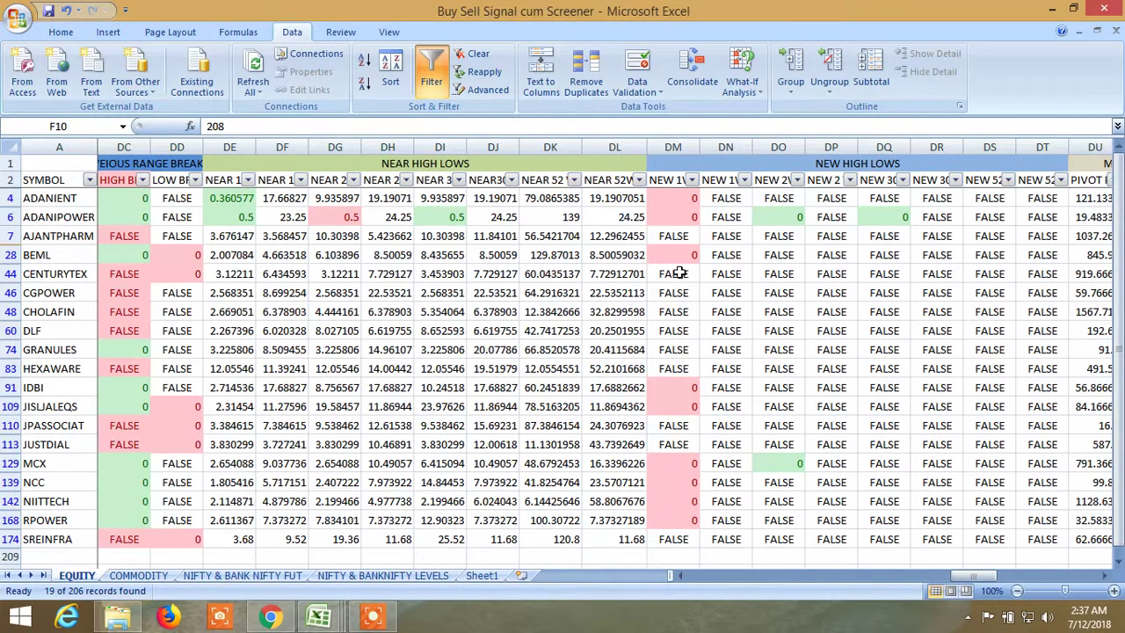
{"action": "left_click", "coordinate": [693, 179]}
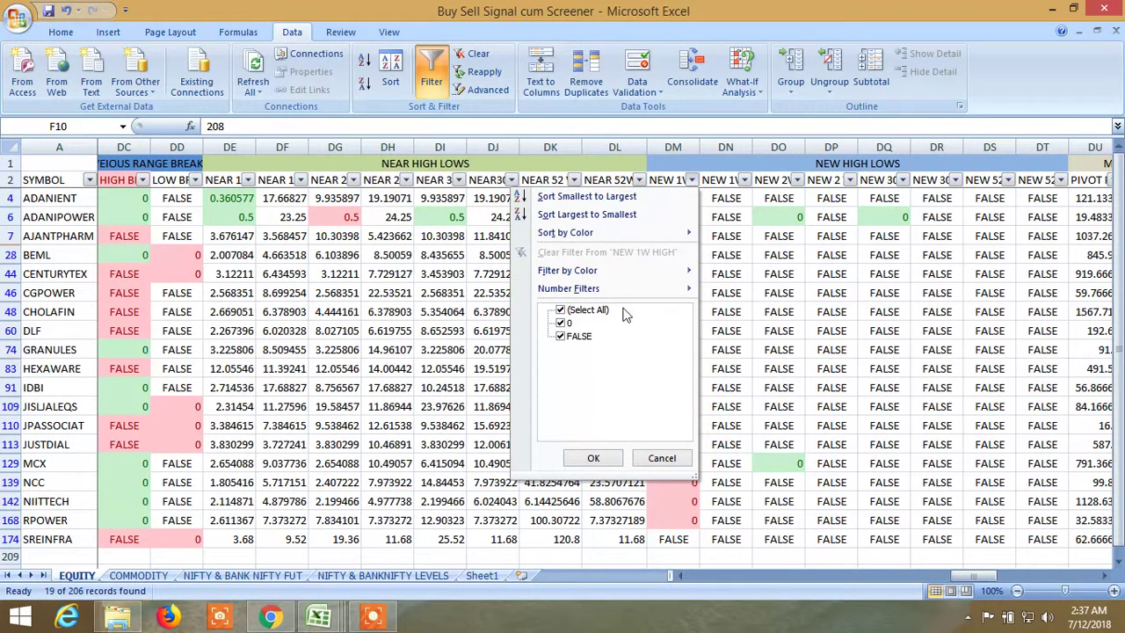
{"action": "left_click", "coordinate": [561, 336]}
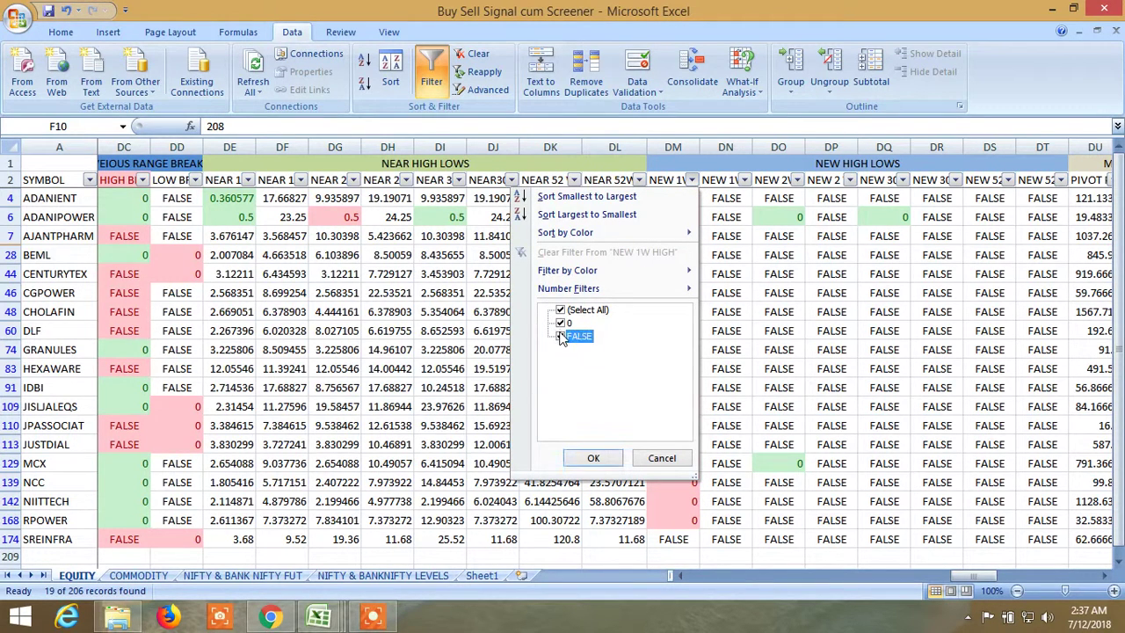
{"action": "left_click", "coordinate": [593, 457]}
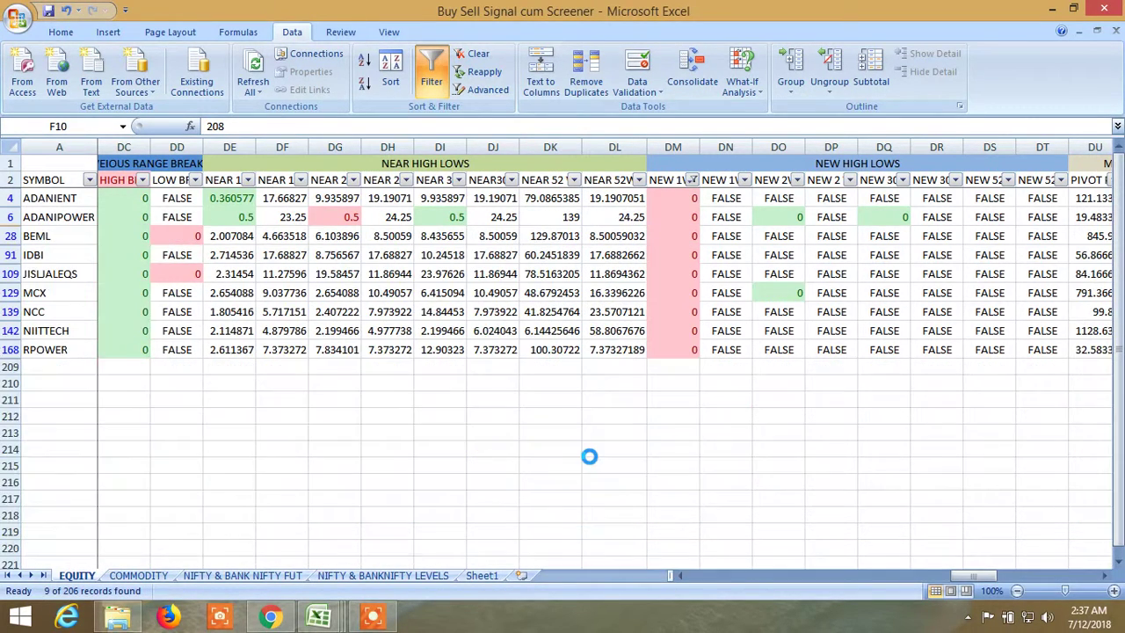
Narrow the list further by excluding FALSE from the NEW 2W HIGH column, keeping only the value 0.
{"action": "left_click", "coordinate": [798, 181]}
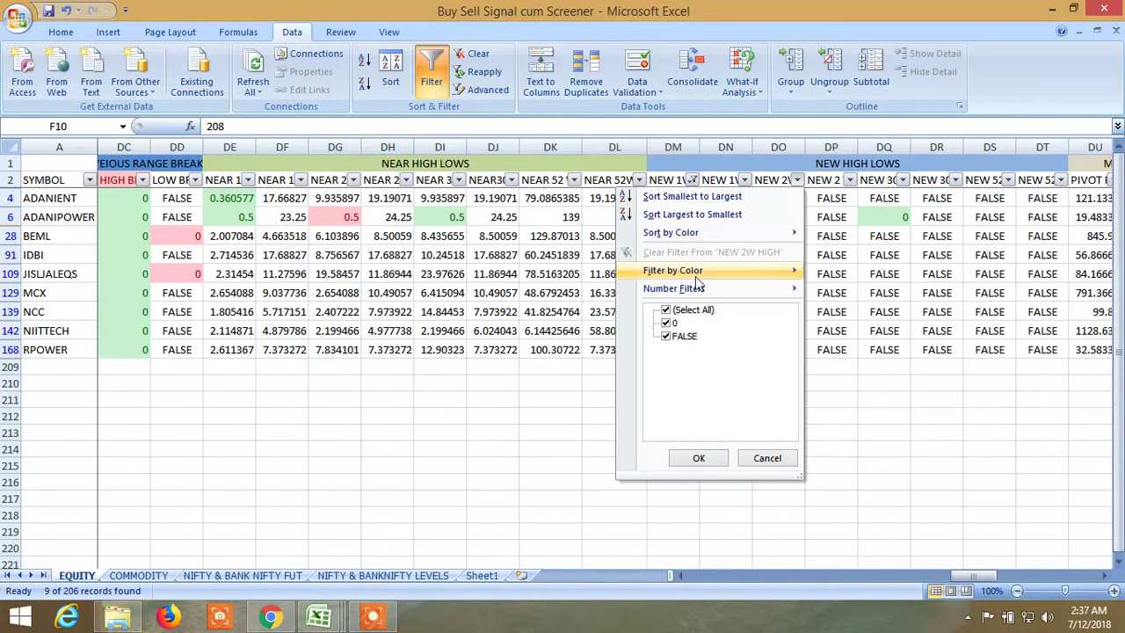
{"action": "left_click", "coordinate": [664, 338]}
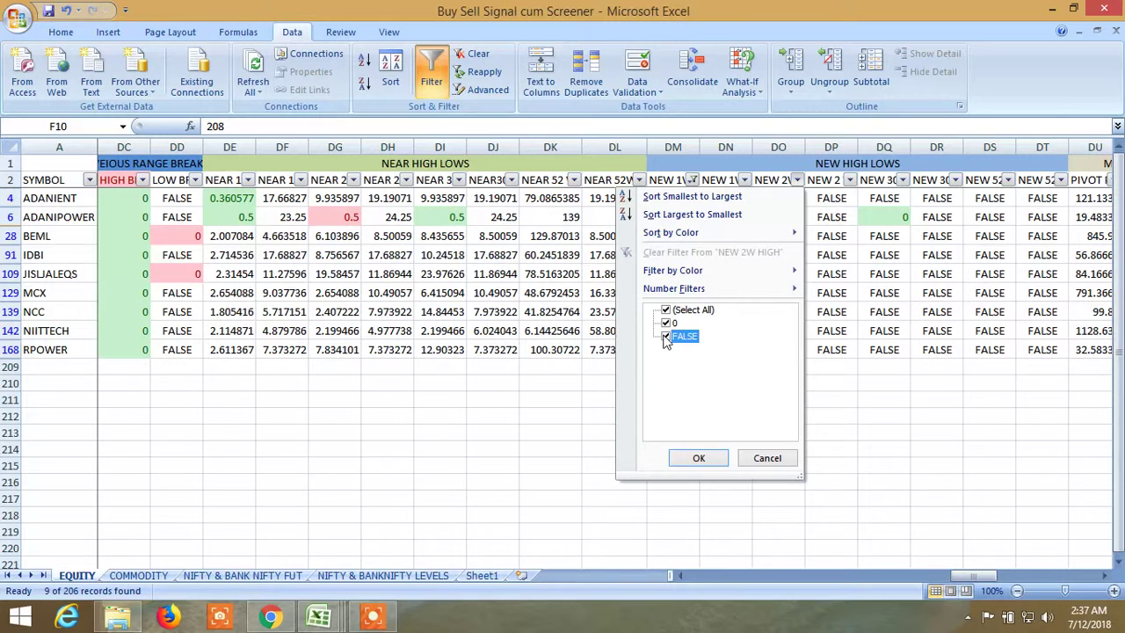
{"action": "left_click", "coordinate": [691, 457]}
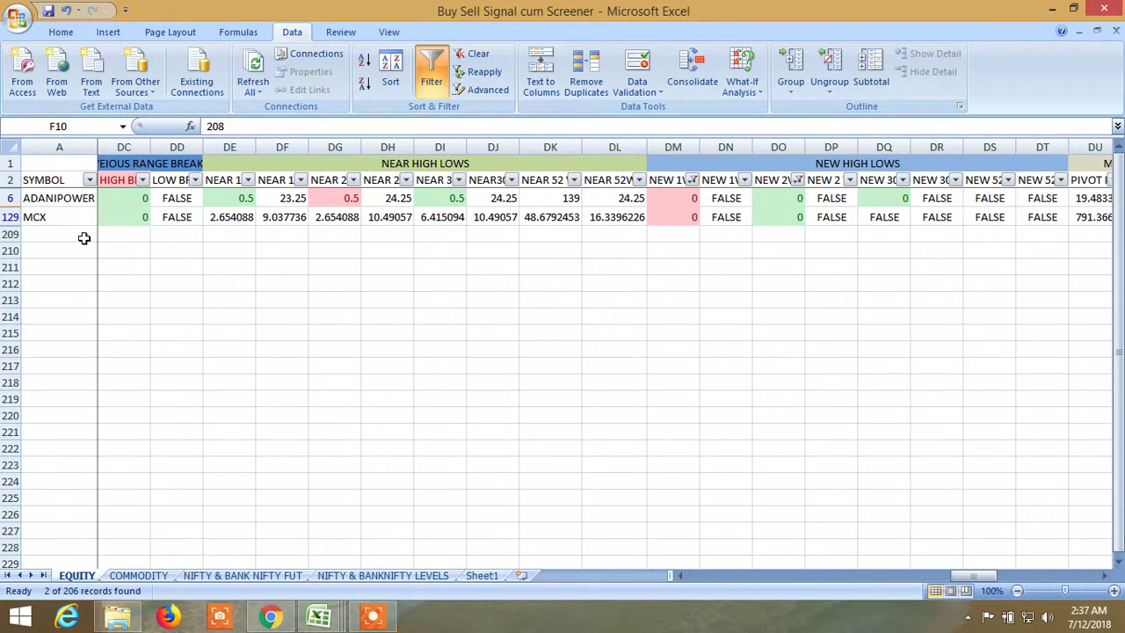
Undo the NEW 2W HIGH and NEW 1W HIGH filters.
{"action": "left_click", "coordinate": [66, 11]}
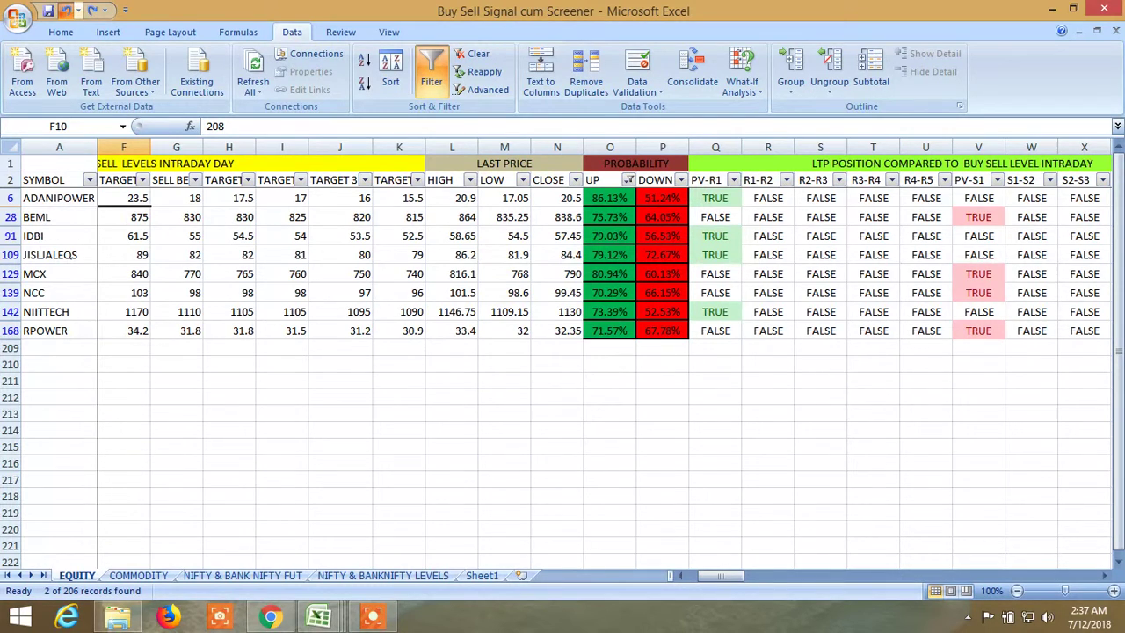
{"action": "left_click", "coordinate": [66, 11]}
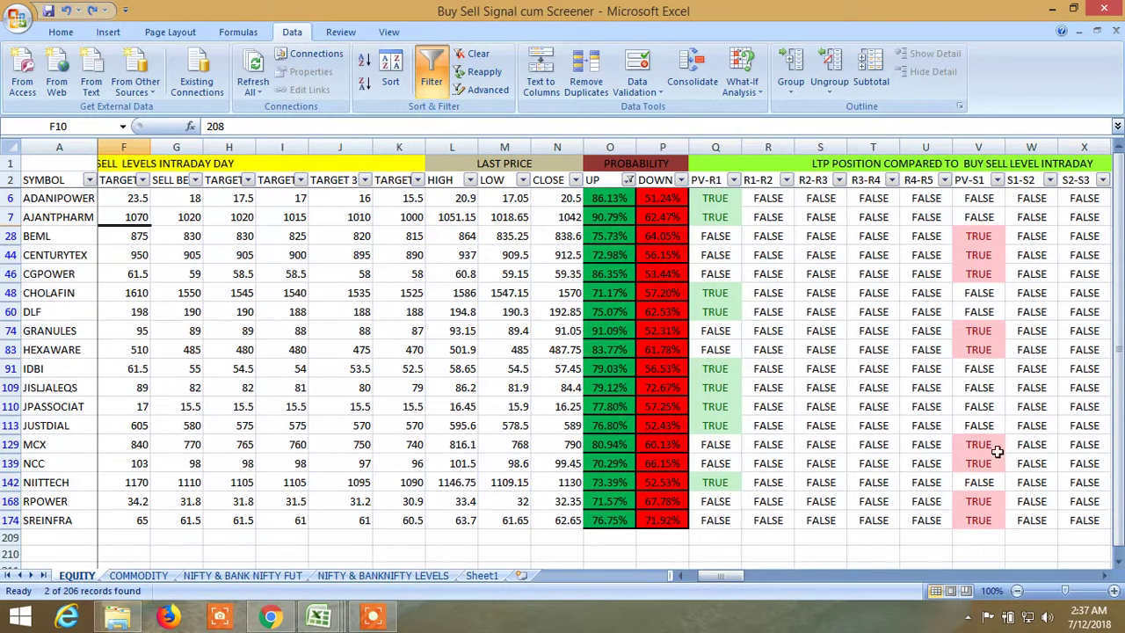
Review the long-term buy/sell levels, previous range break and NEAR HIGH LOWS columns for the filtered stocks.
{"action": "left_click_drag", "start_coordinate": [744, 572], "coordinate": [924, 575]}
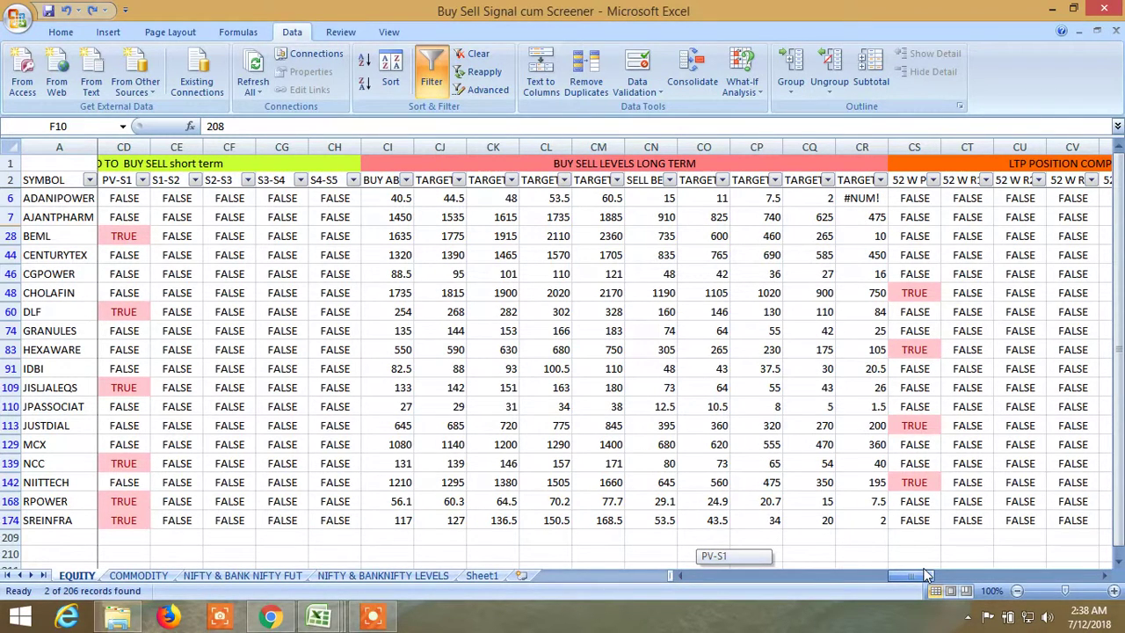
{"action": "left_click_drag", "start_coordinate": [925, 575], "coordinate": [971, 571]}
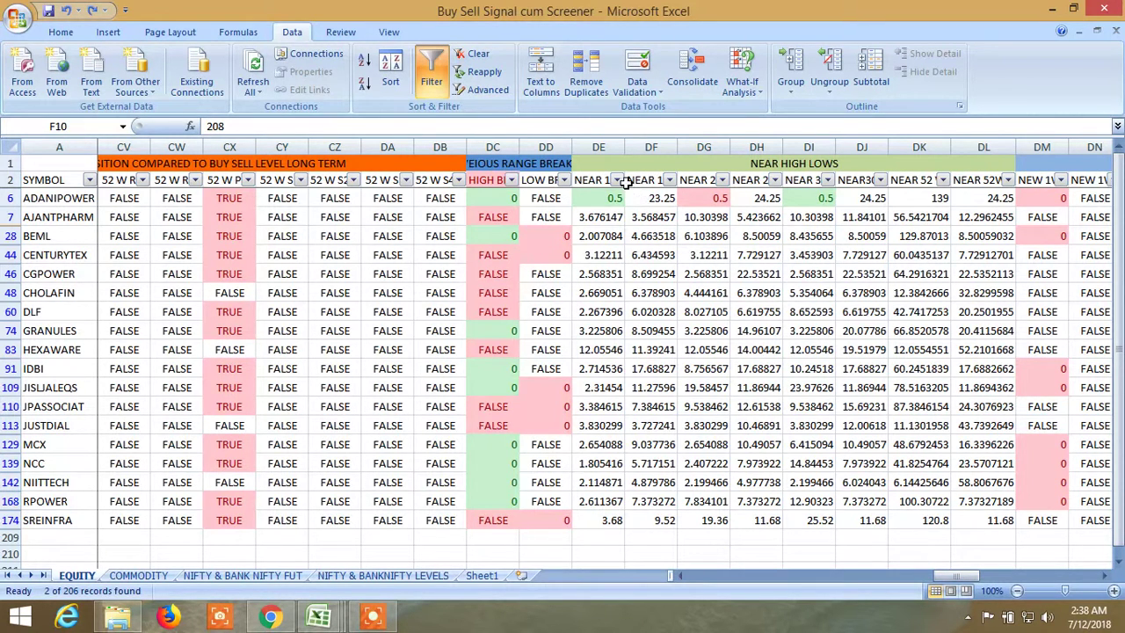